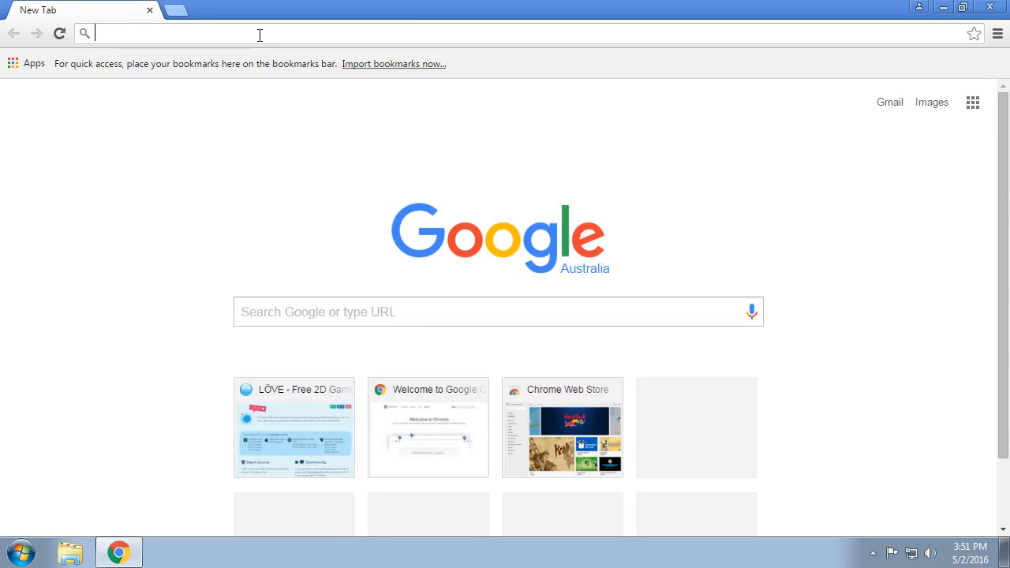
Search the web for atom and install the .NET Framework 4.5 required by AtomSetup.exe.
type("atom")
key("Return")
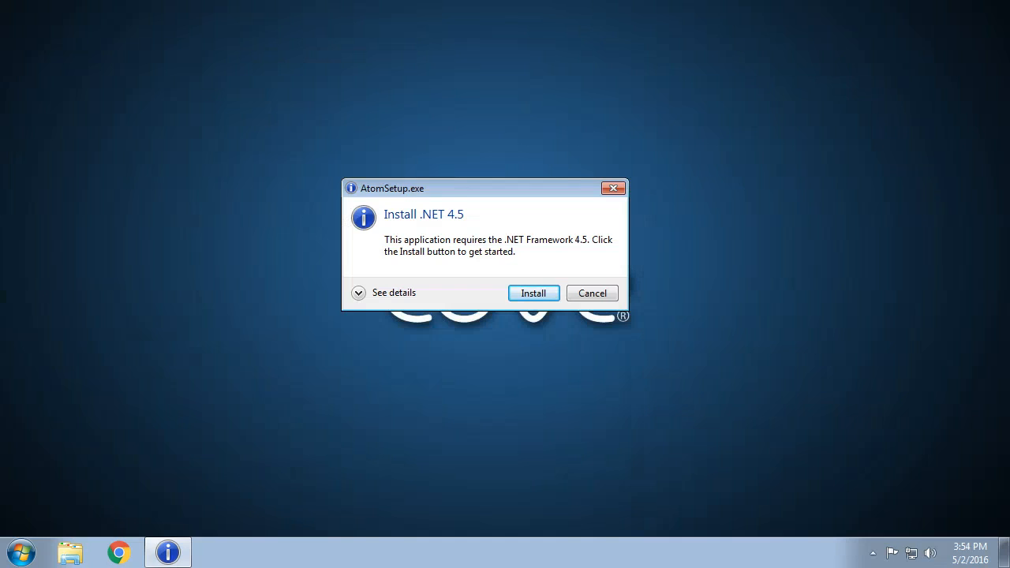
key("Return")
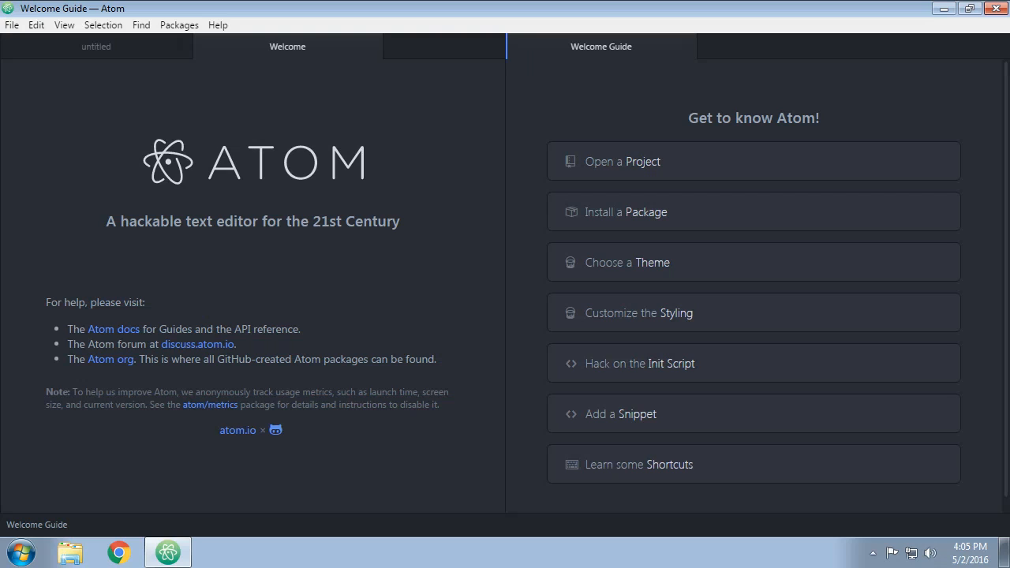
Open the package installer from the Welcome Guide, search packages for love-ide, and install the love-ide package.
left_click(626, 213)
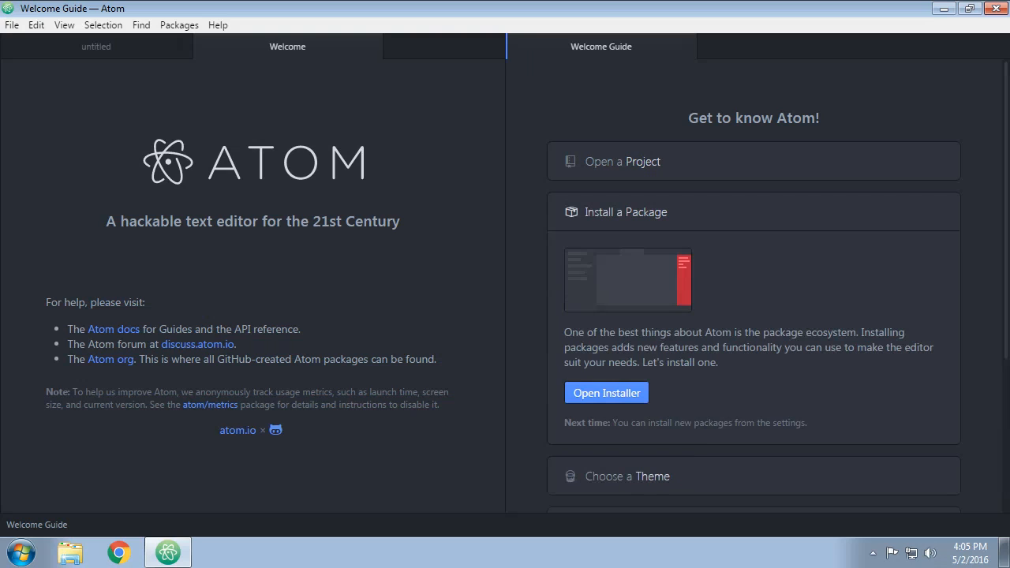
left_click(607, 393)
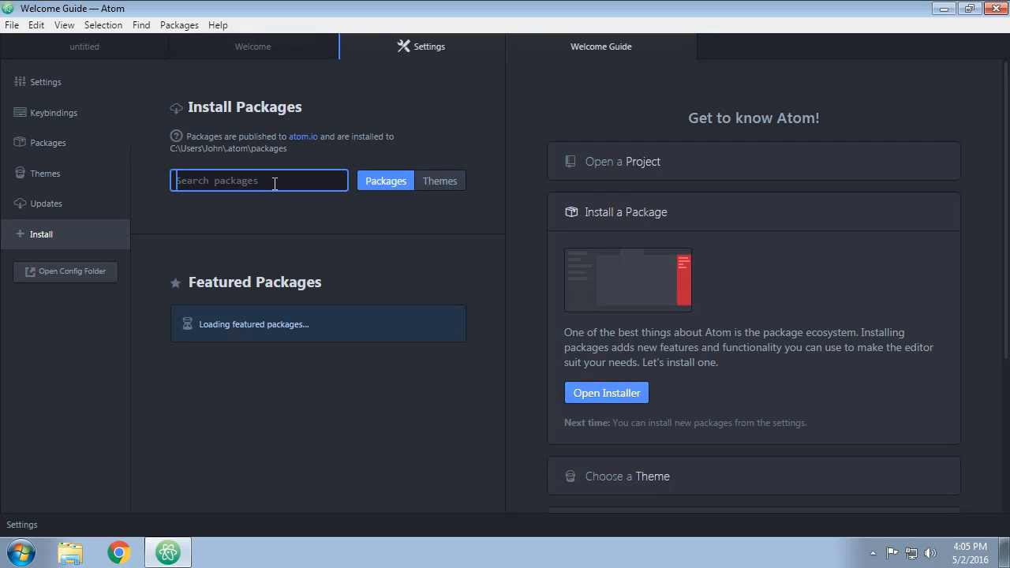
type("love-ide")
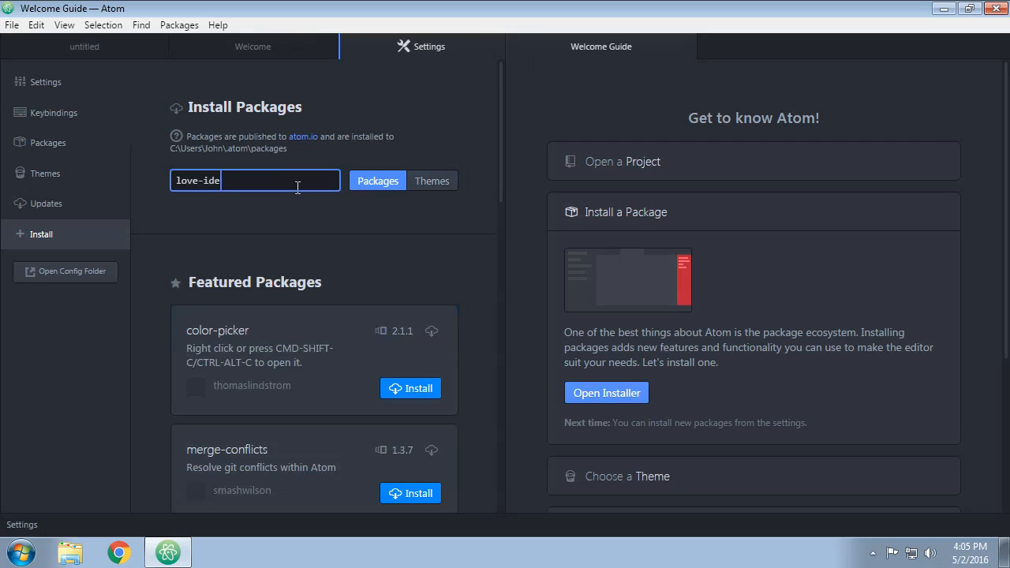
left_click(378, 181)
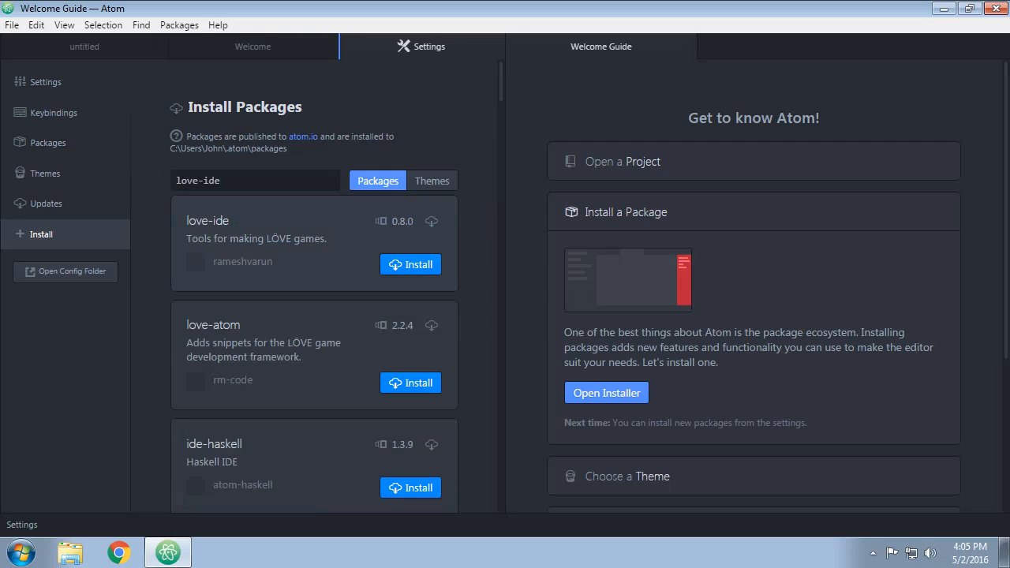
left_click(410, 264)
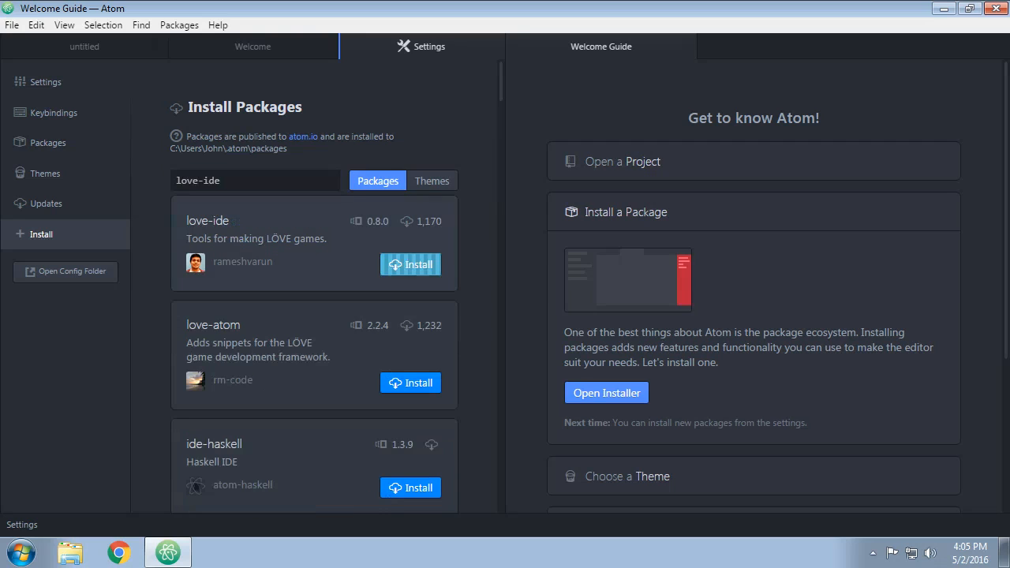
Look through the love-ide search results for other related packages.
scroll(314, 288, "down", 5)
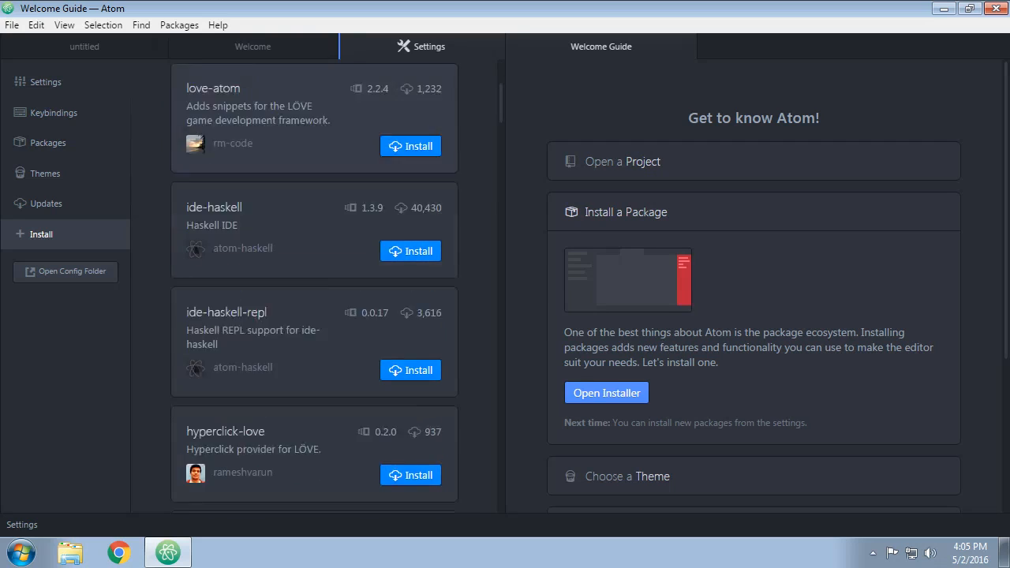
scroll(315, 288, "down", 3)
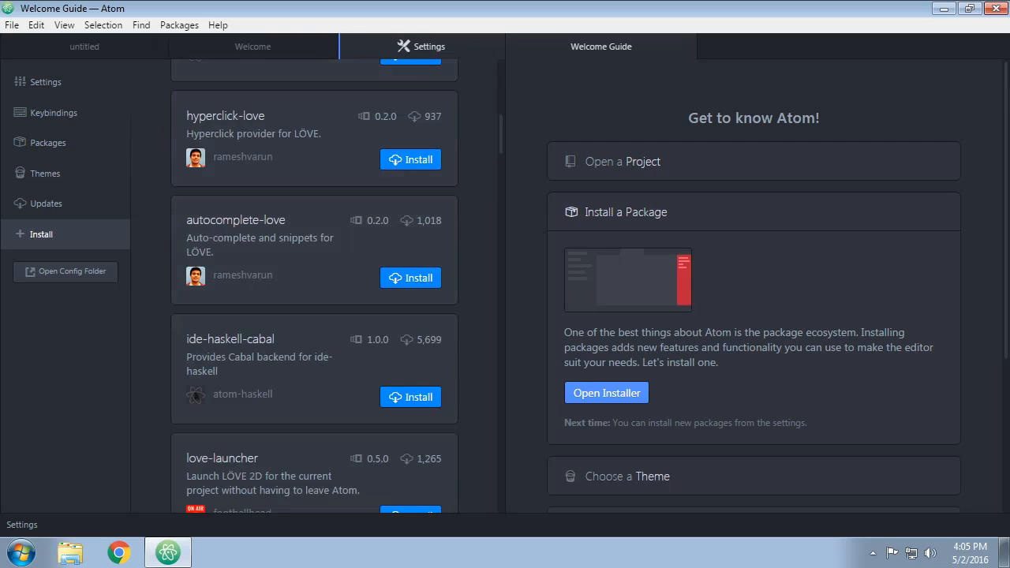
scroll(314, 288, "down", 1)
scroll(315, 288, "up", 1)
scroll(314, 288, "down", 2)
scroll(315, 288, "down", 5)
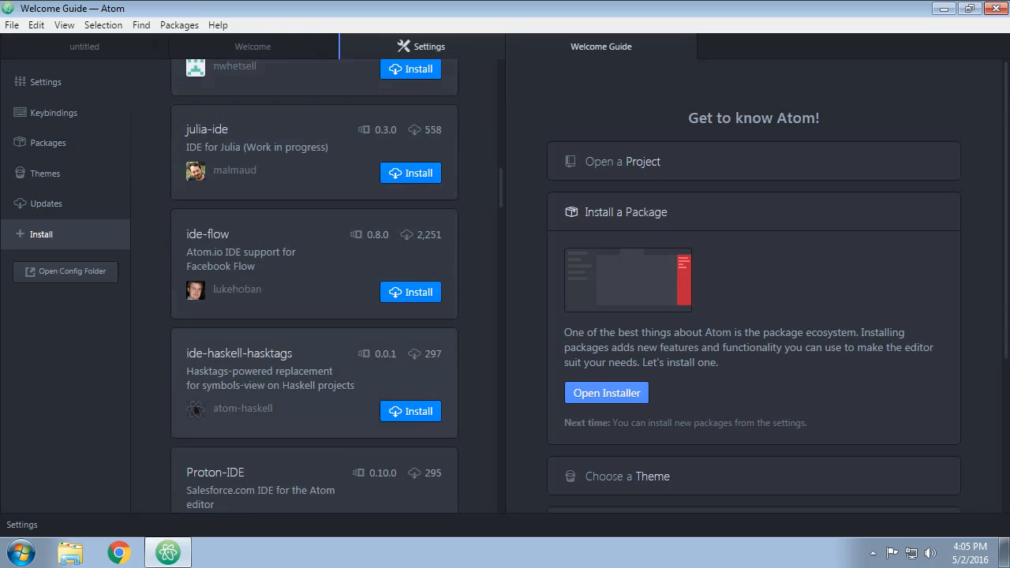
scroll(315, 288, "down", 2)
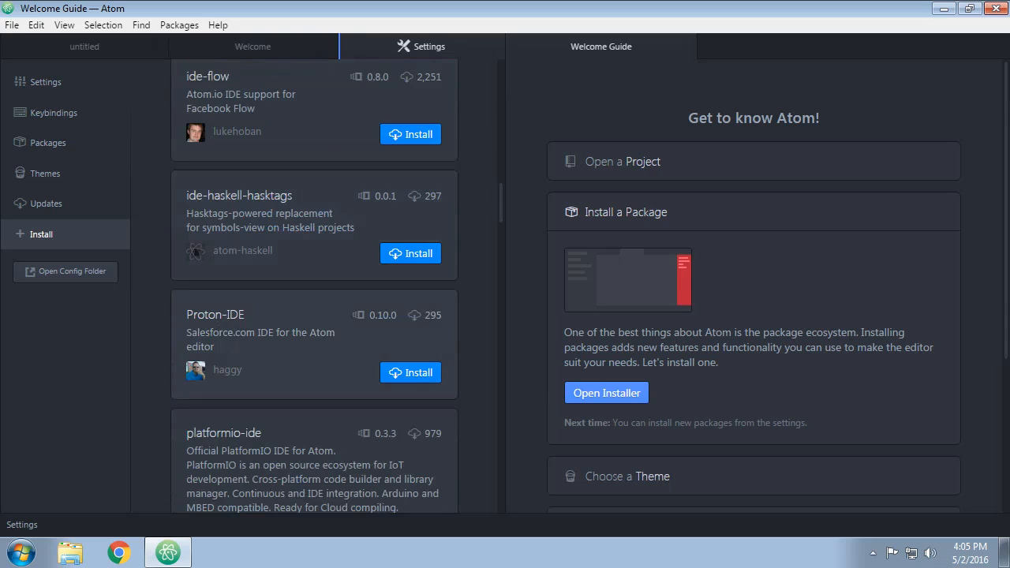
scroll(314, 288, "up", 10)
Search the packages for pigments and install pigments and minimap-pigments.
left_click(236, 181)
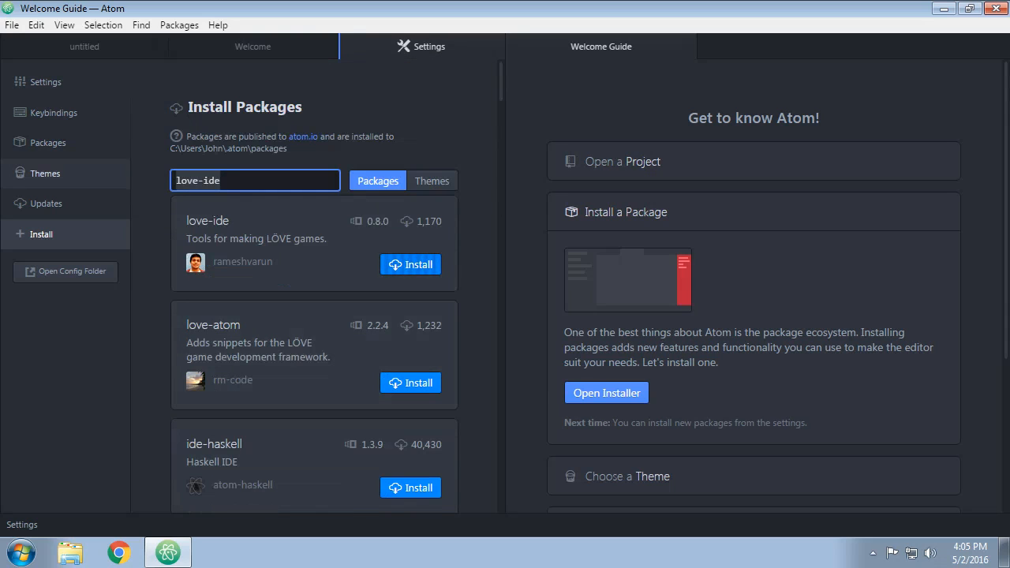
type("pigments")
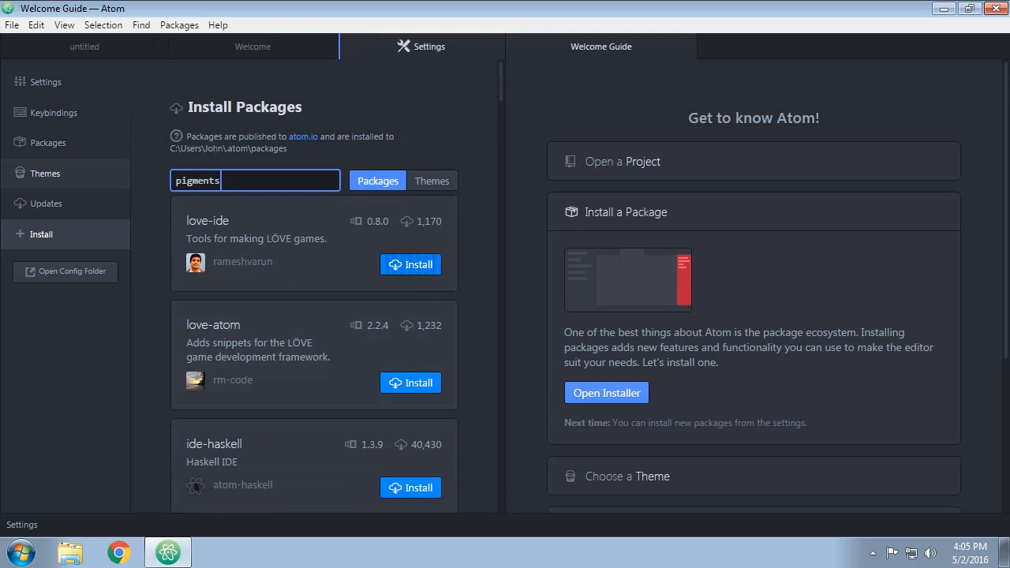
key("Return")
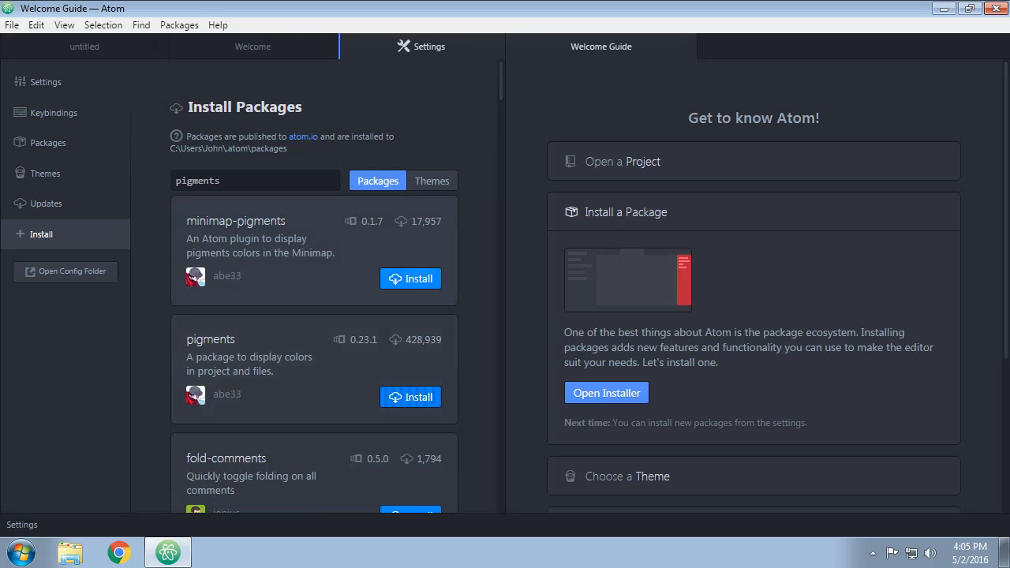
Search the packages for minimap and install the minimap package by atom-minimap.
left_click_drag(224, 181, 188, 178)
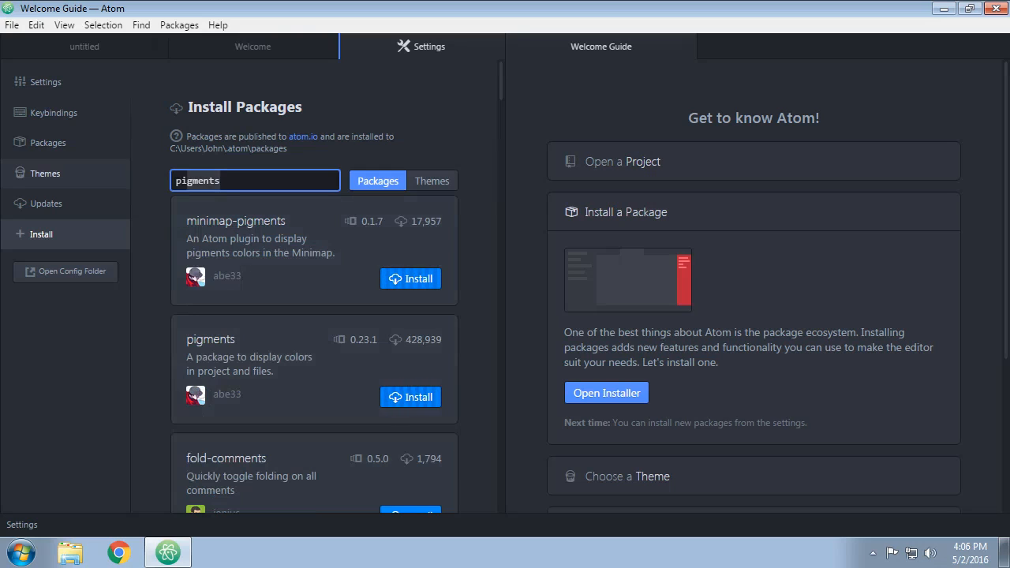
key("BackSpace")
key("BackSpace")
key("BackSpace")
type("minimap")
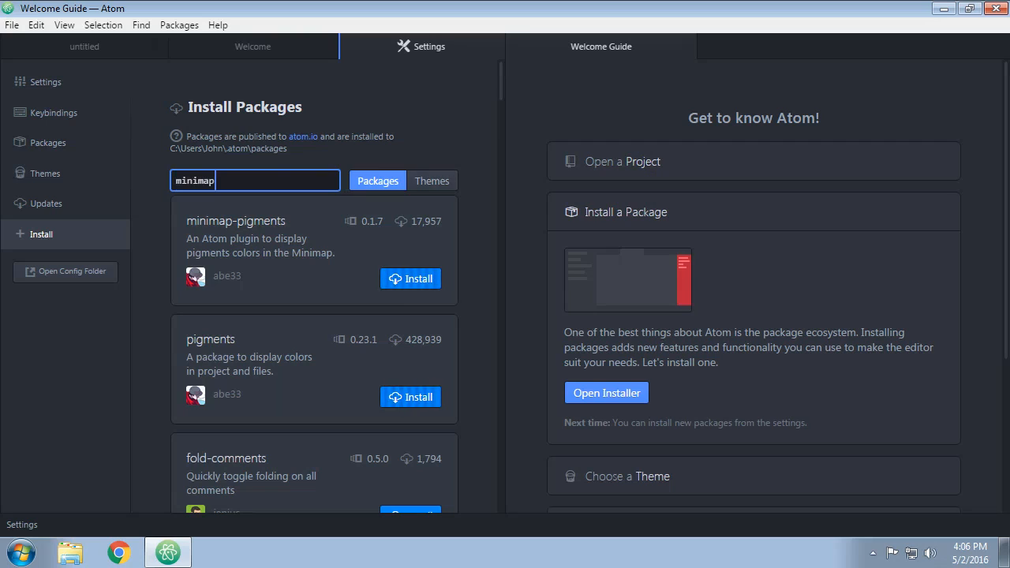
key("Return")
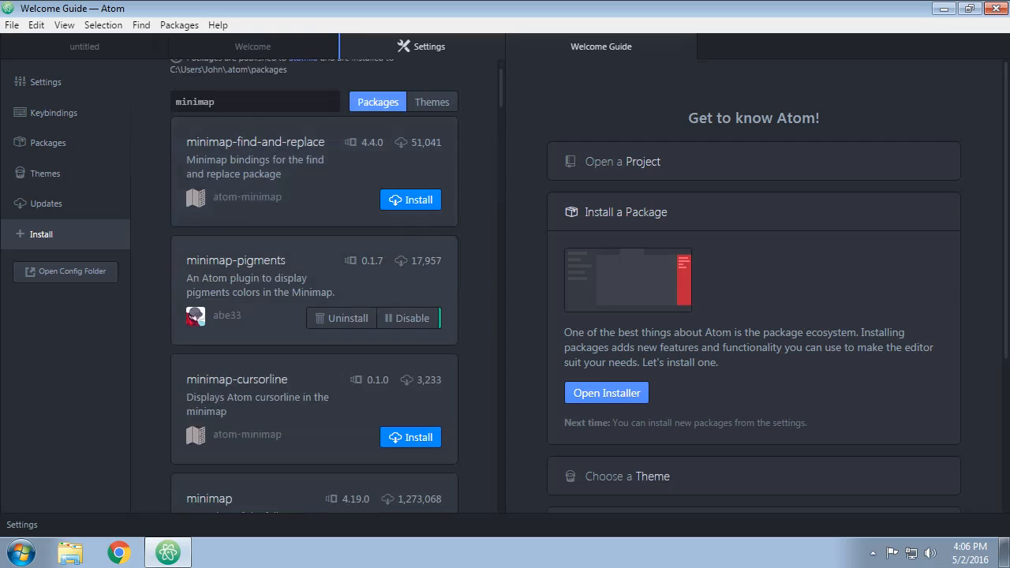
scroll(315, 316, "down", 4)
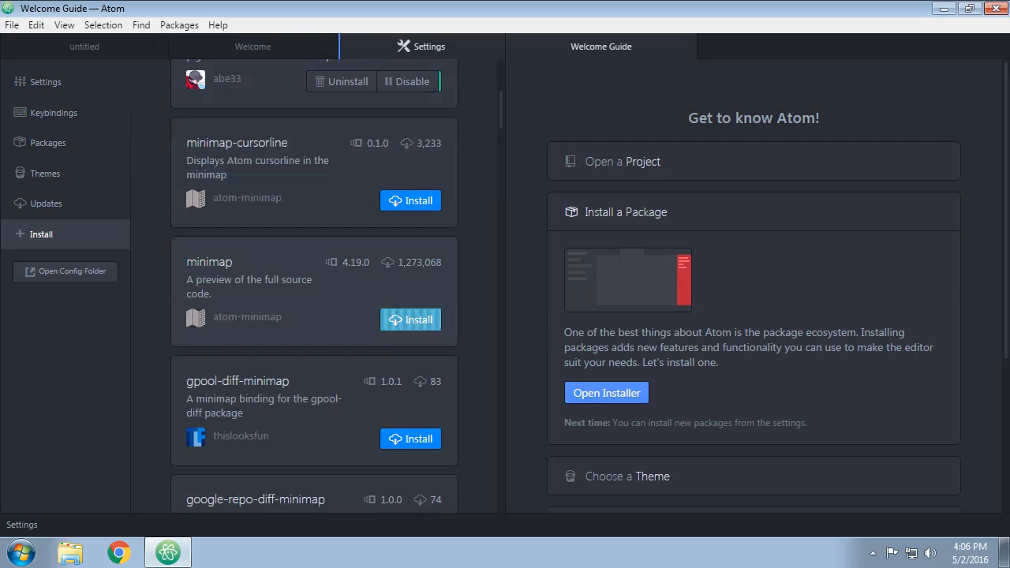
left_click(411, 320)
scroll(314, 316, "down", 4)
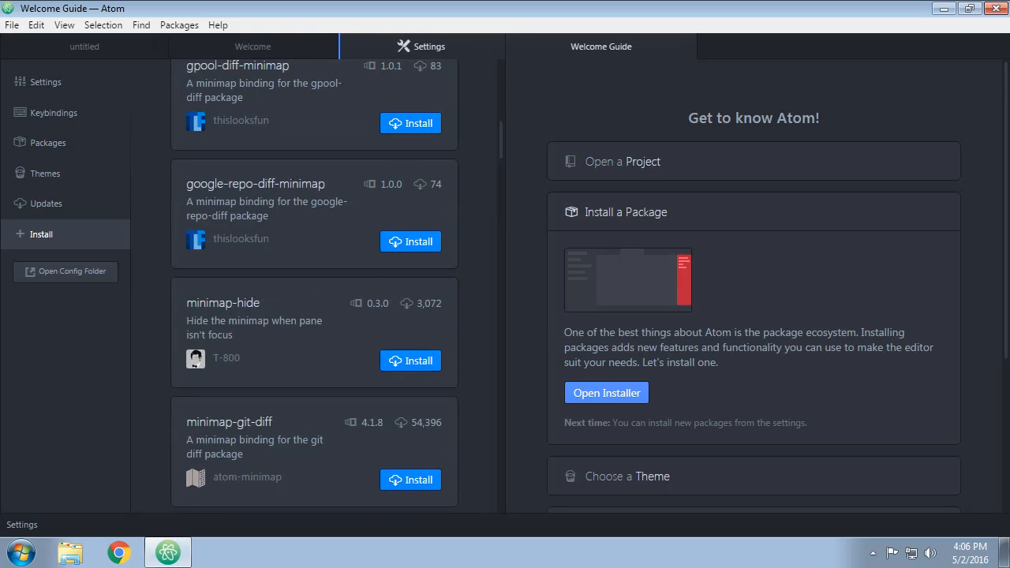
scroll(314, 316, "up", 10)
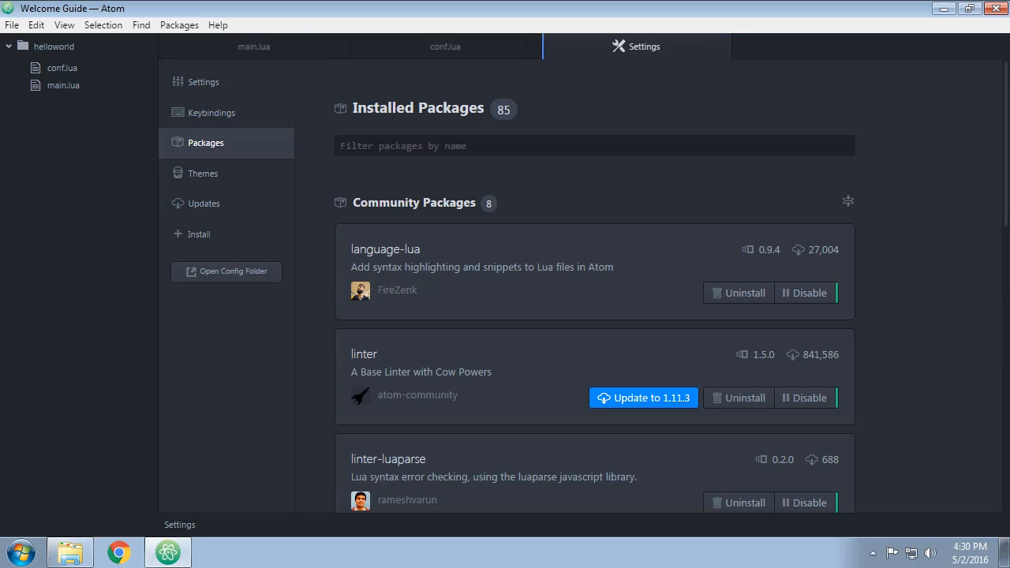
Review the installed community packages and open the love-ide package's settings page.
scroll(595, 316, "down", 9)
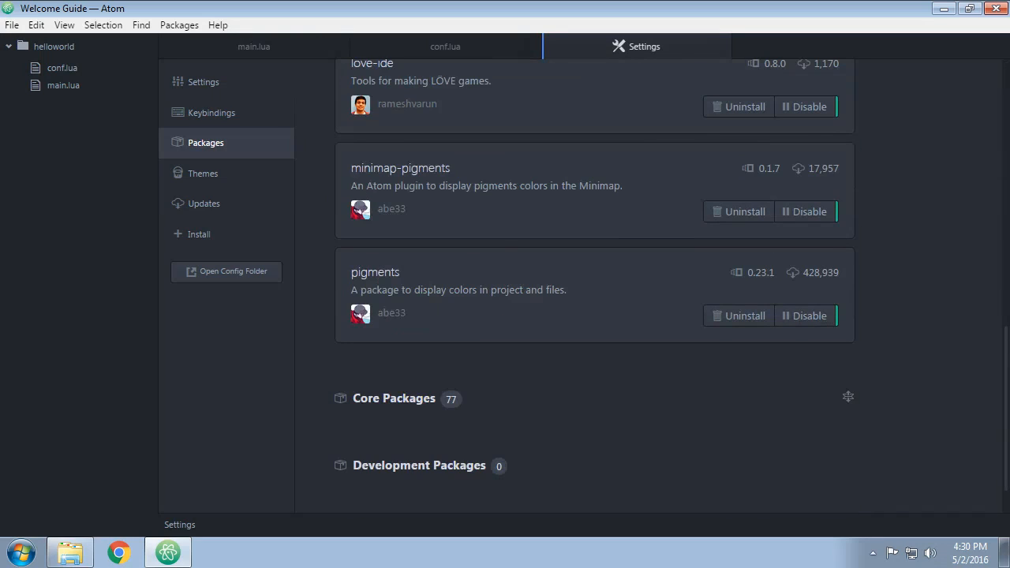
scroll(594, 284, "up", 1)
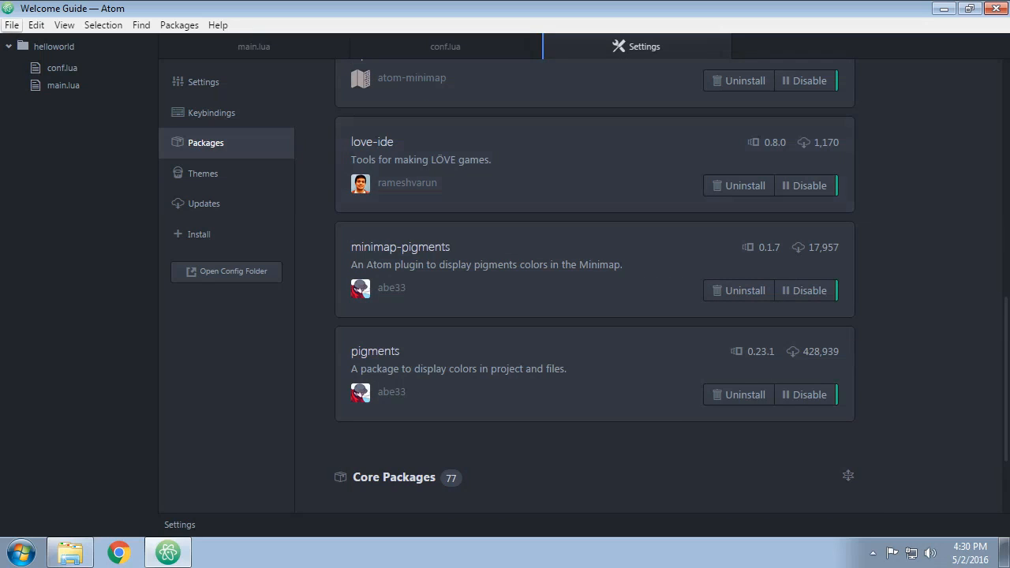
left_click(12, 24)
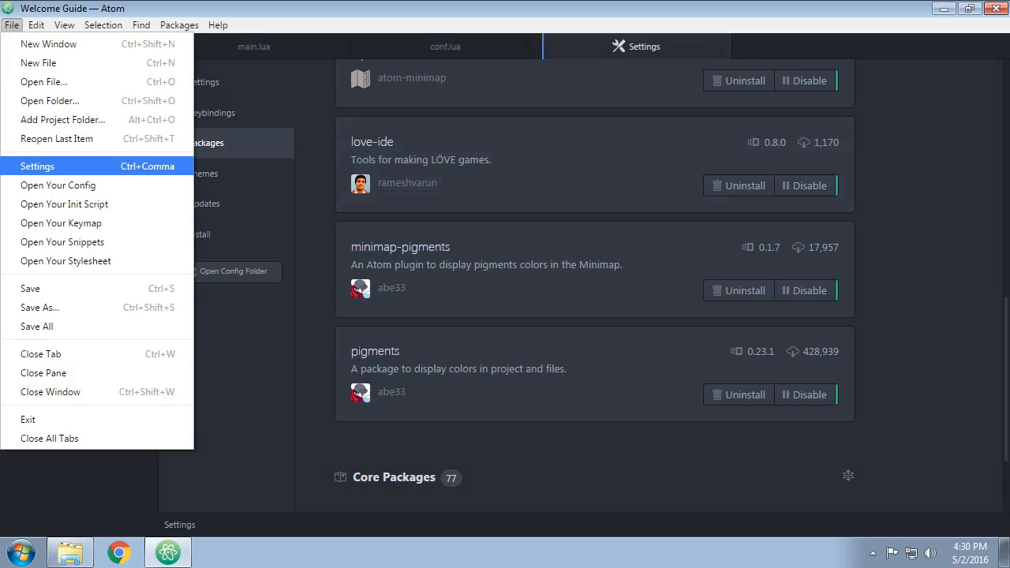
left_click(37, 166)
scroll(594, 284, "down", 8)
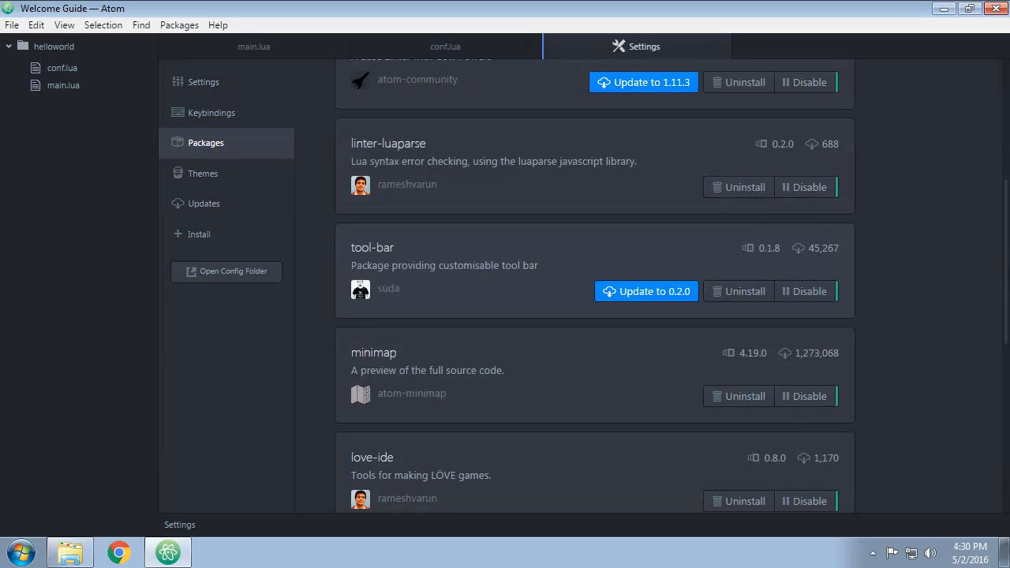
left_click(372, 142)
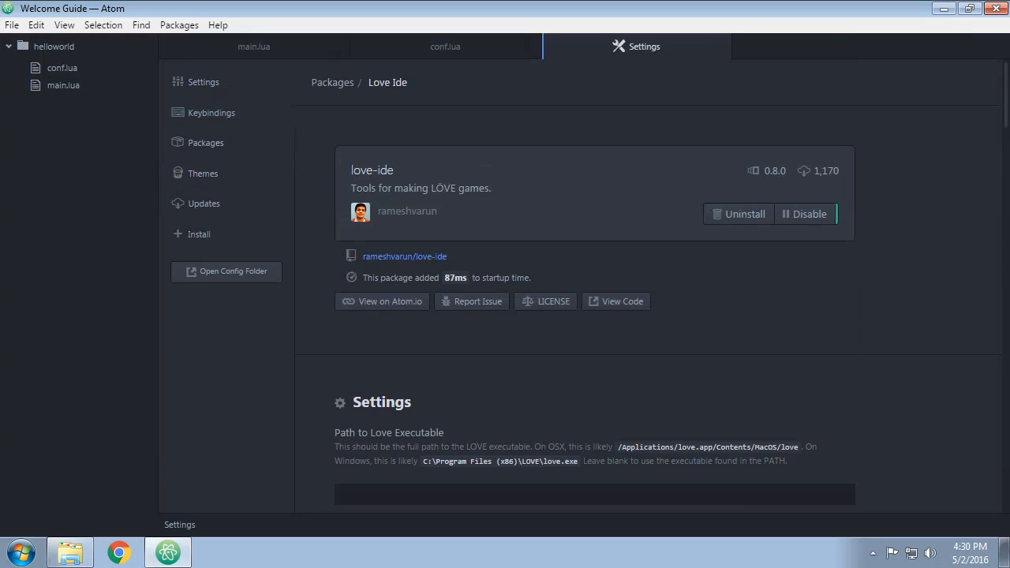
Set love-ide's Path to Love Executable to C:\Program Files\LOVE\love.exe.
scroll(595, 284, "down", 3)
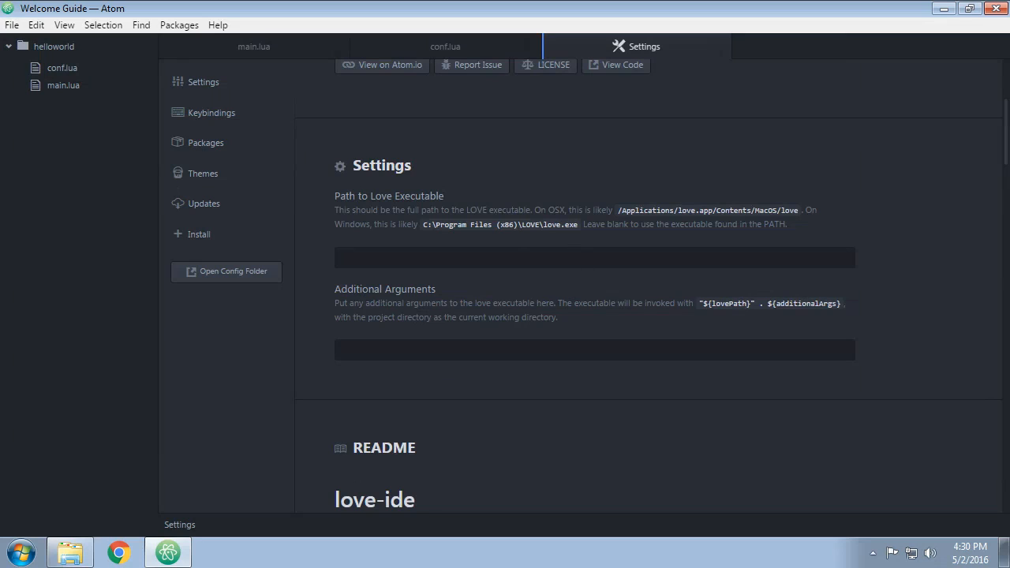
left_click(508, 251)
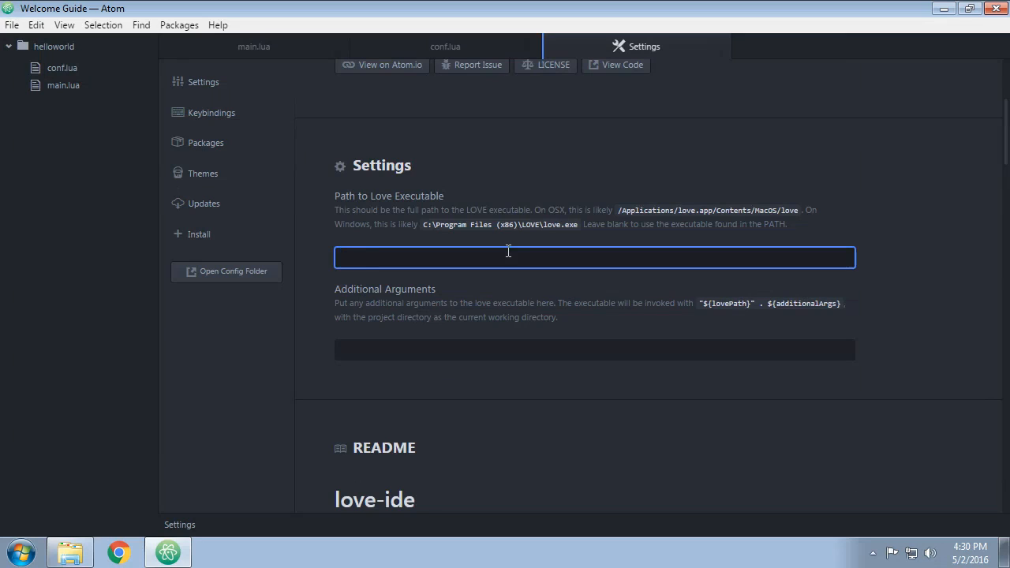
type("C:\\Program Files\\LOVE")
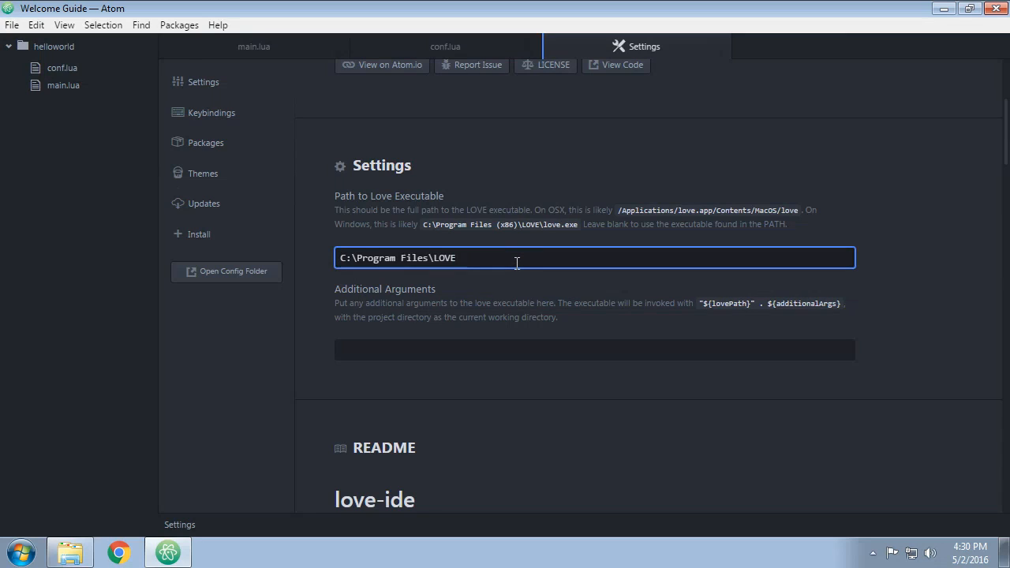
type("\\.l")
key("BackSpace")
key("BackSpace")
type("love.exe")
Switch to Windows Explorer, check the LOVE folder and the Program Files folders on drive C:, and minimize the window.
left_click(70, 552)
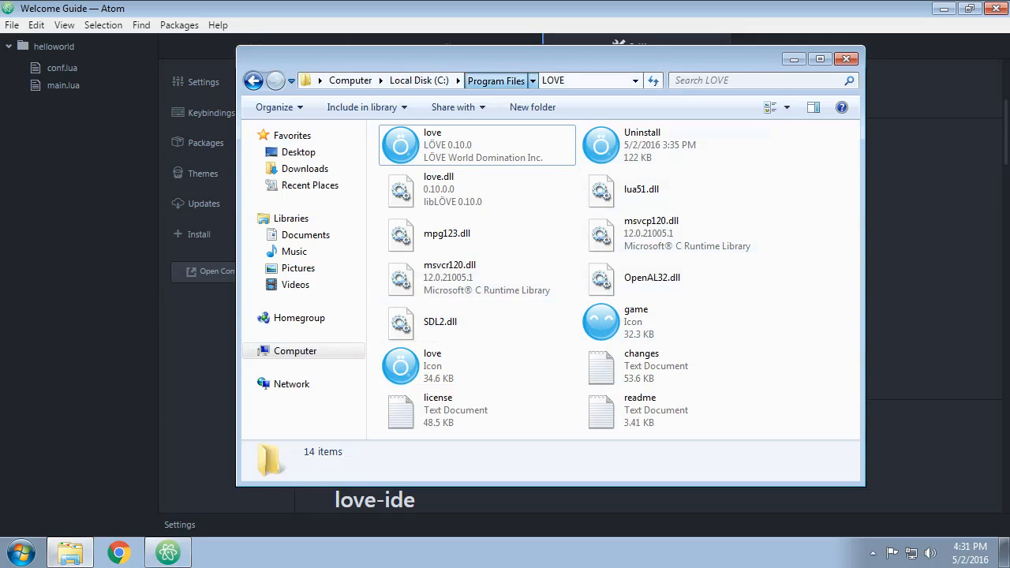
left_click(496, 81)
left_click(419, 80)
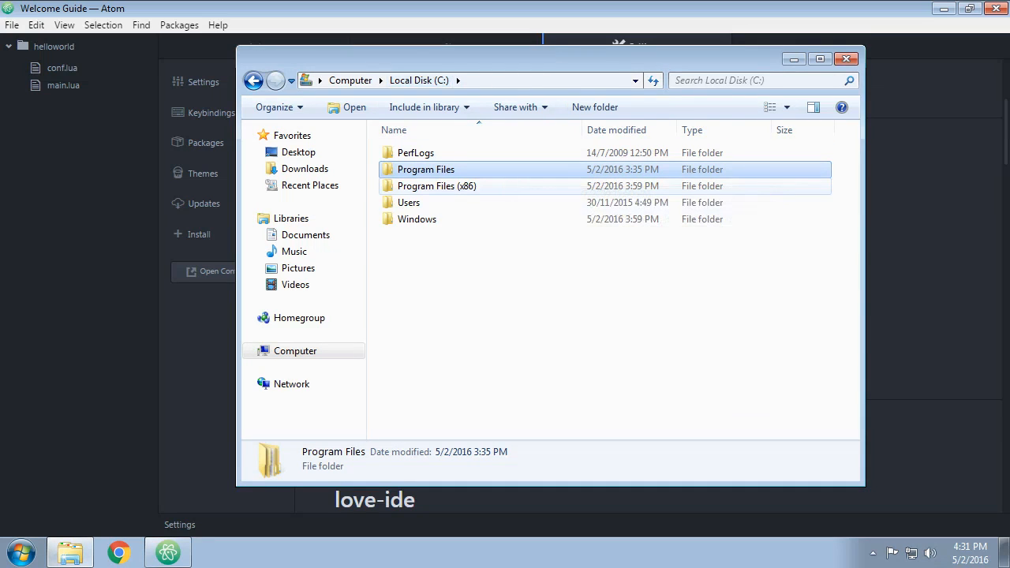
left_click(505, 308)
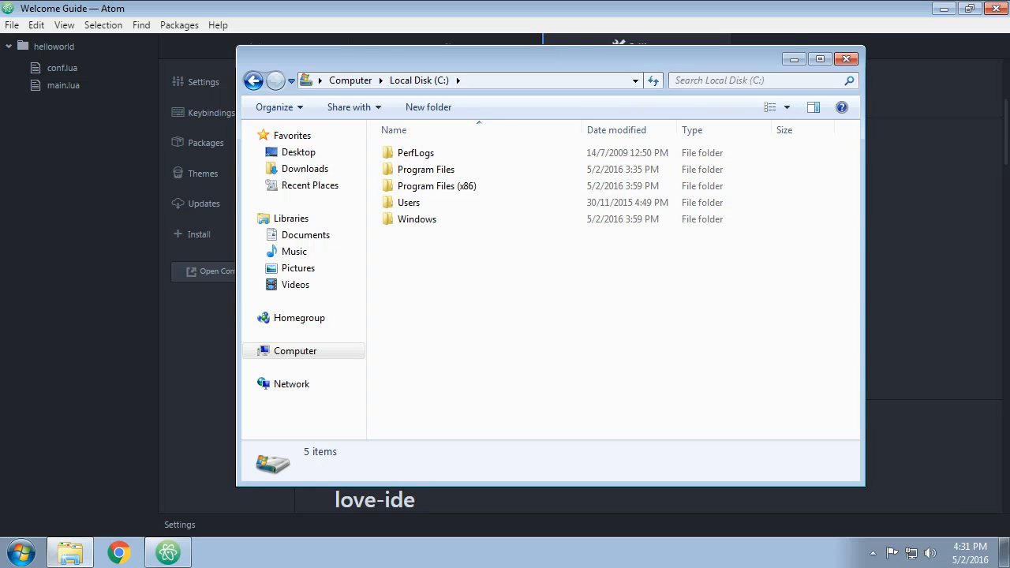
left_click(794, 59)
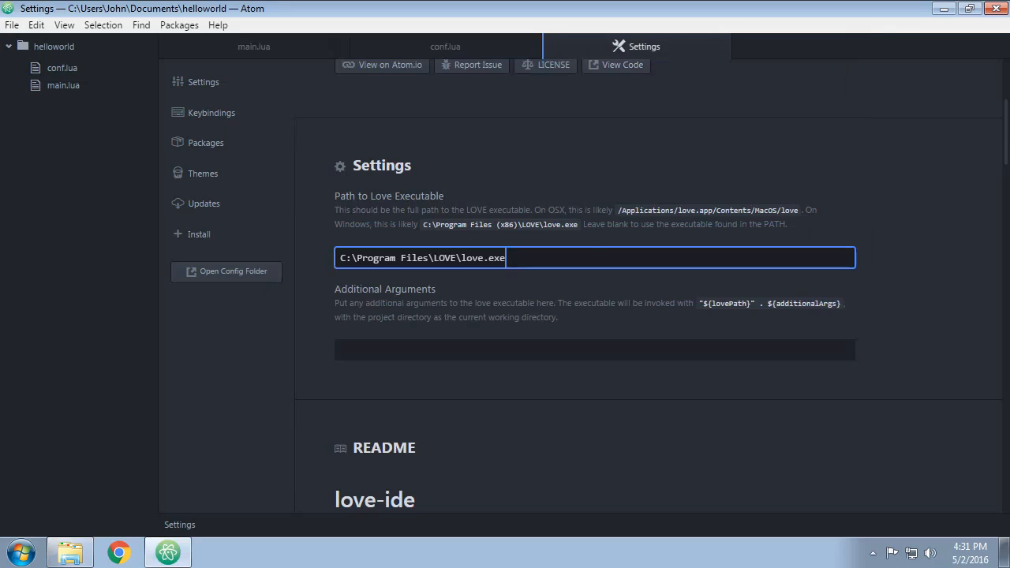
Examine love-ide's Additional Arguments setting and the features described in its README.
left_click(620, 150)
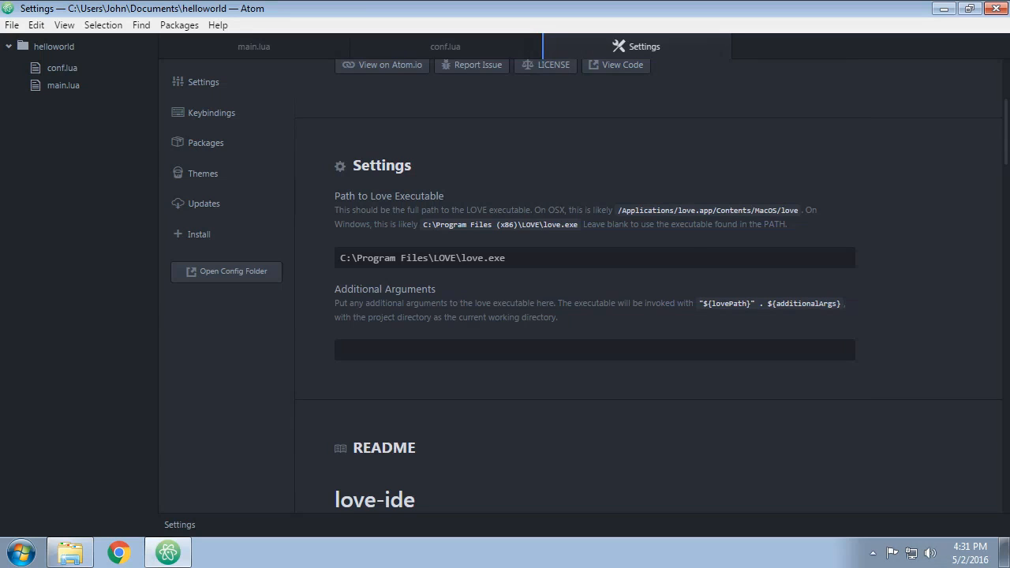
left_click(655, 350)
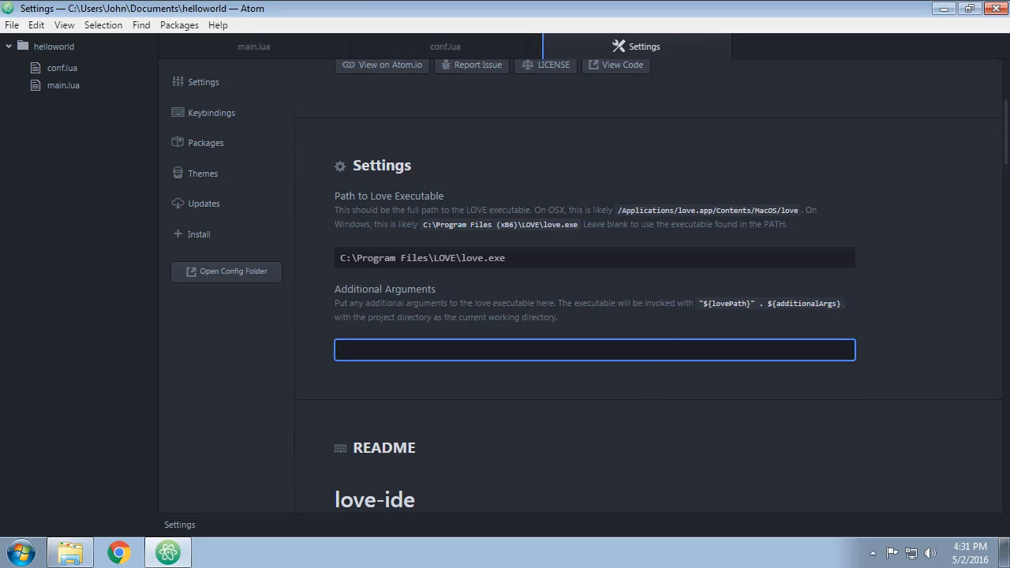
scroll(655, 349, "down", 8)
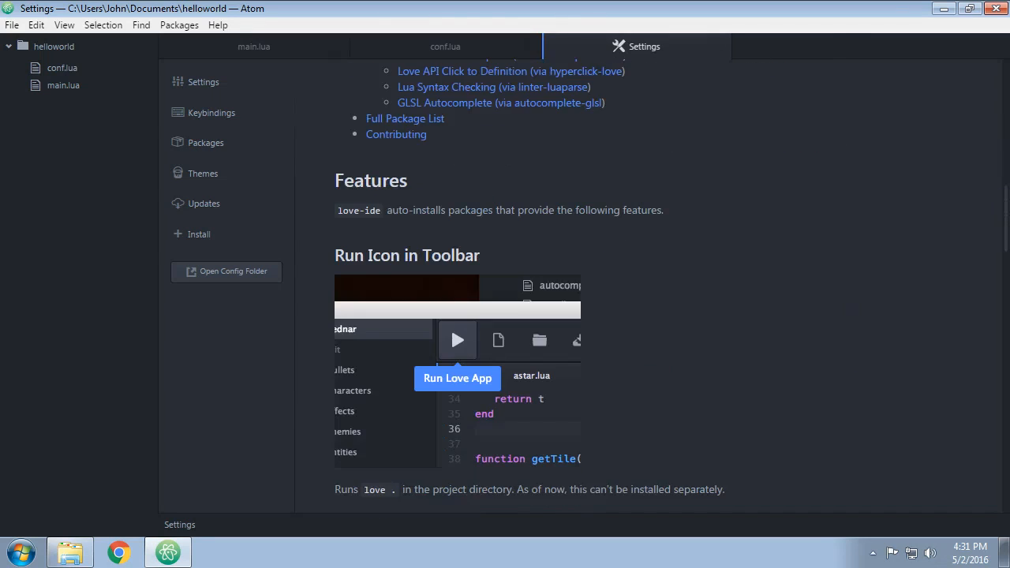
Hide the menu bar and bring it up temporarily to look through its entries.
scroll(655, 349, "up", 1)
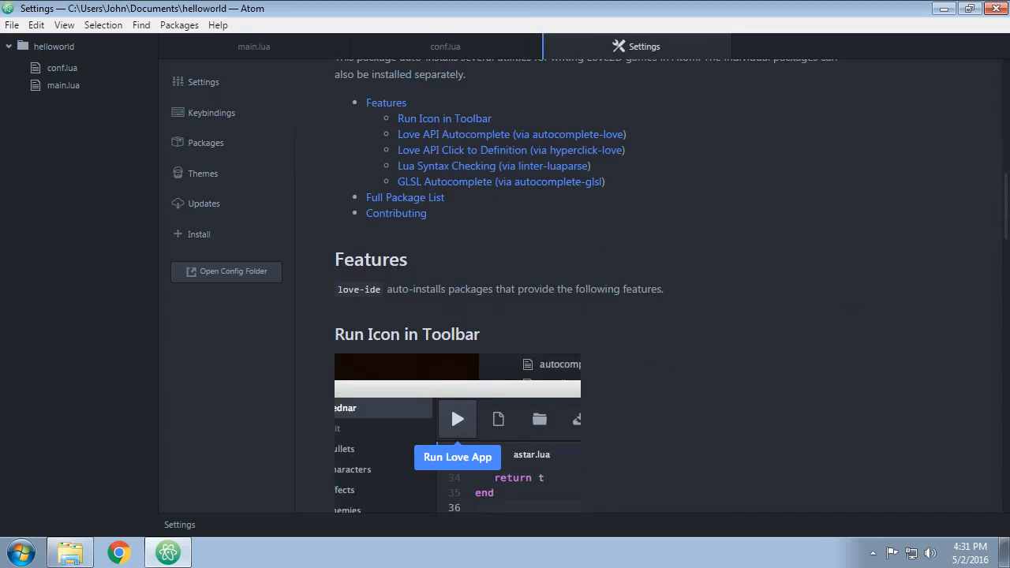
scroll(654, 350, "down", 1)
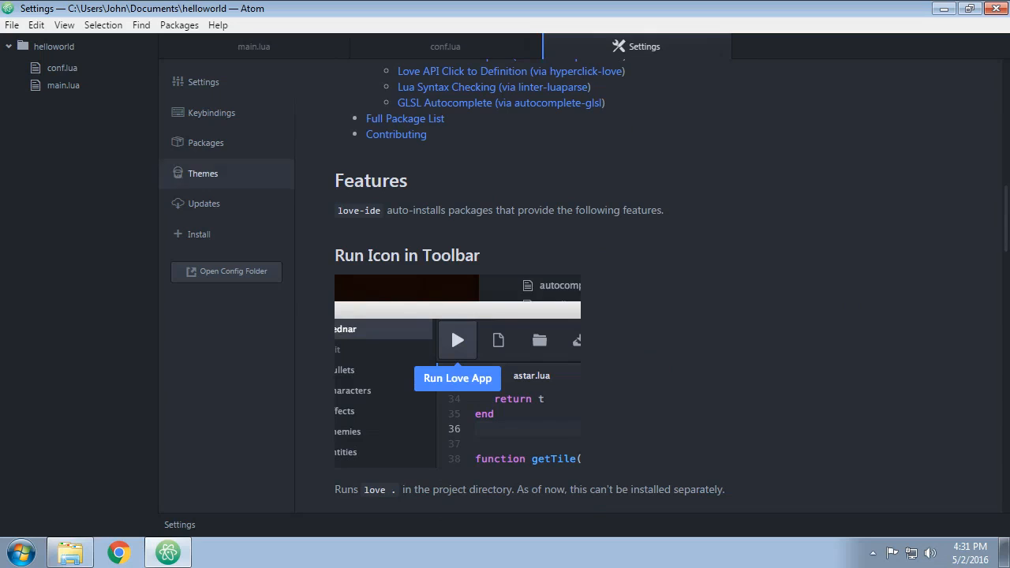
left_click(64, 24)
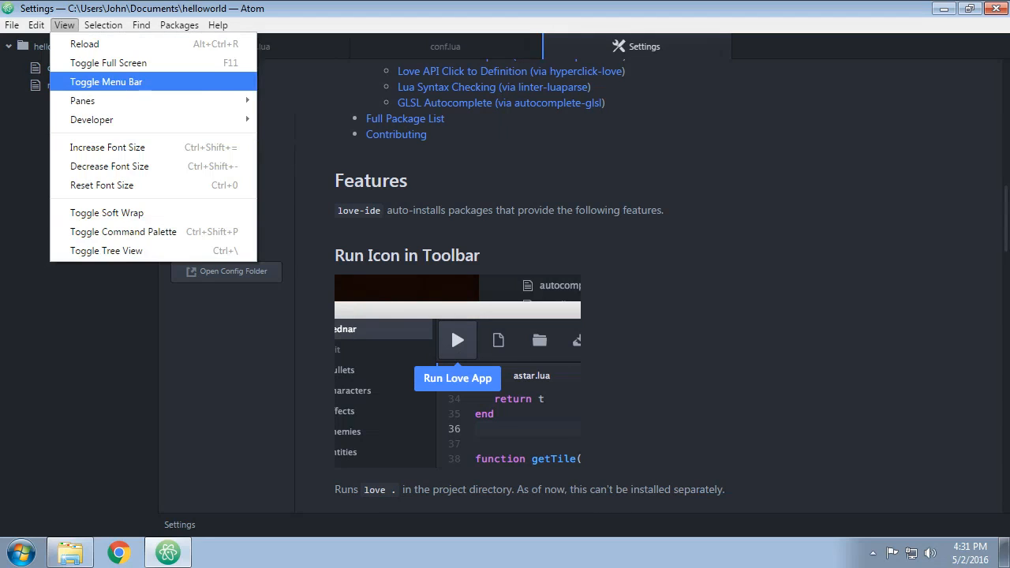
mouse_move(87, 101)
mouse_move(89, 120)
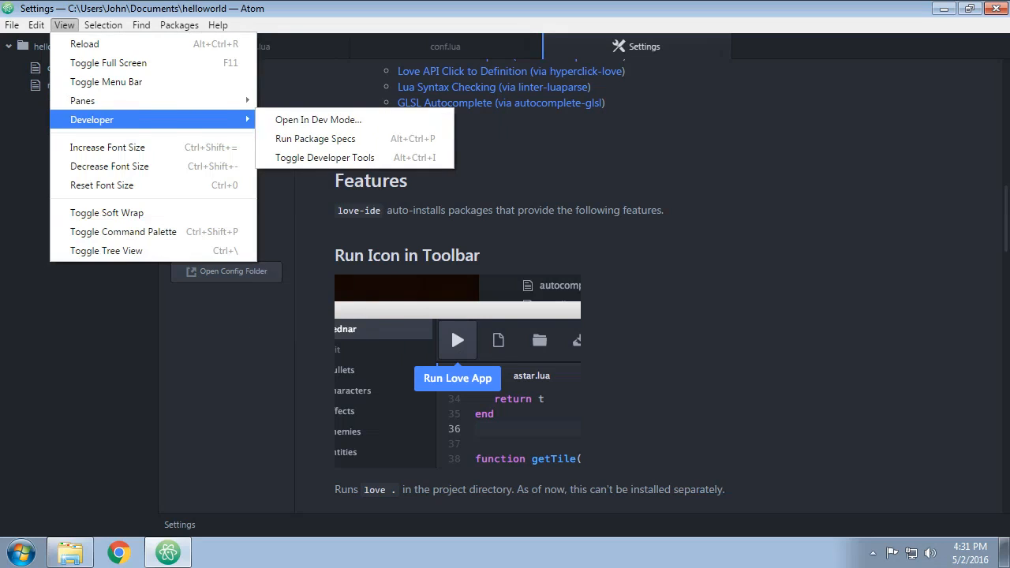
left_click(106, 81)
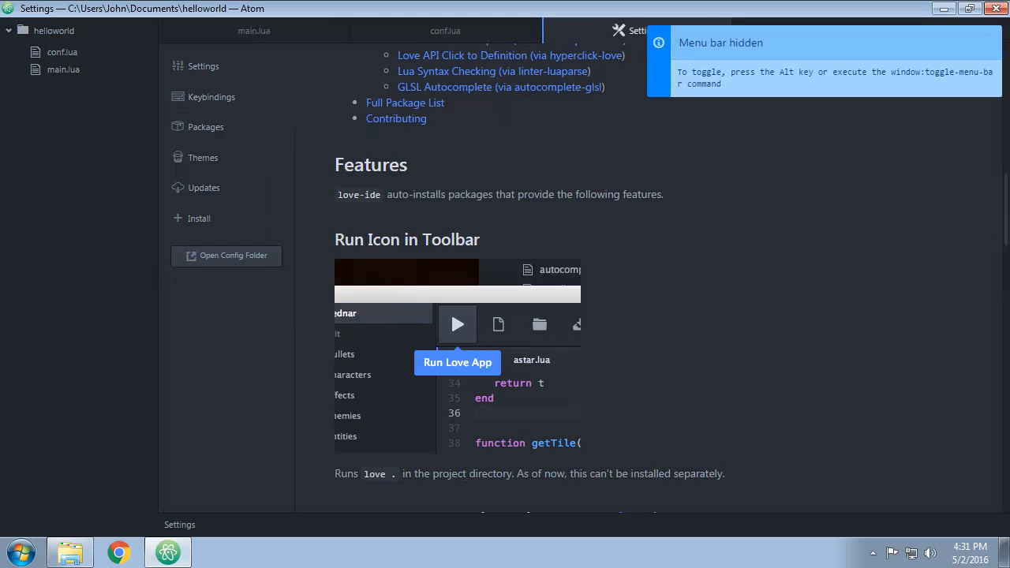
key("alt")
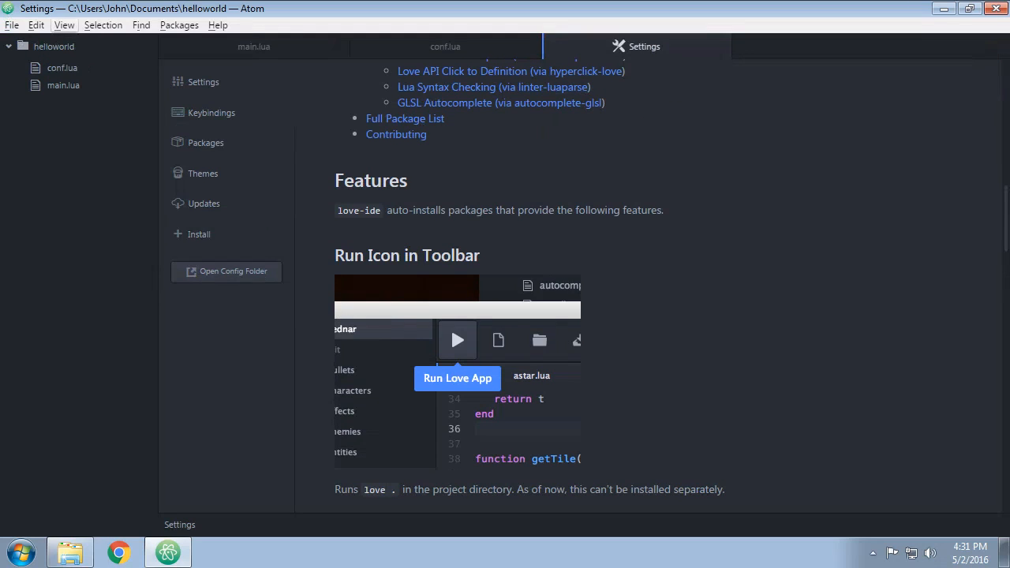
left_click(64, 26)
mouse_move(36, 26)
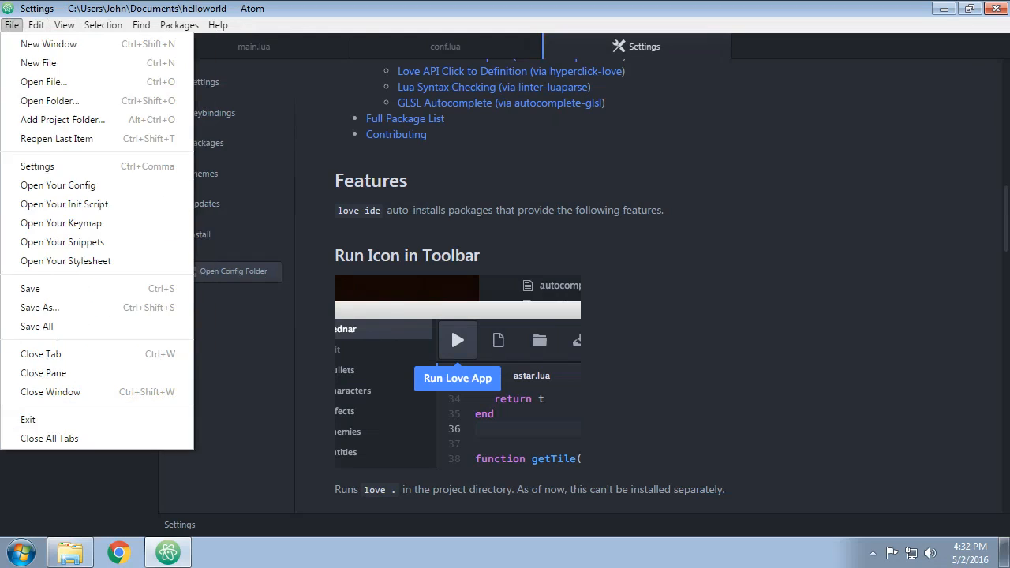
mouse_move(179, 25)
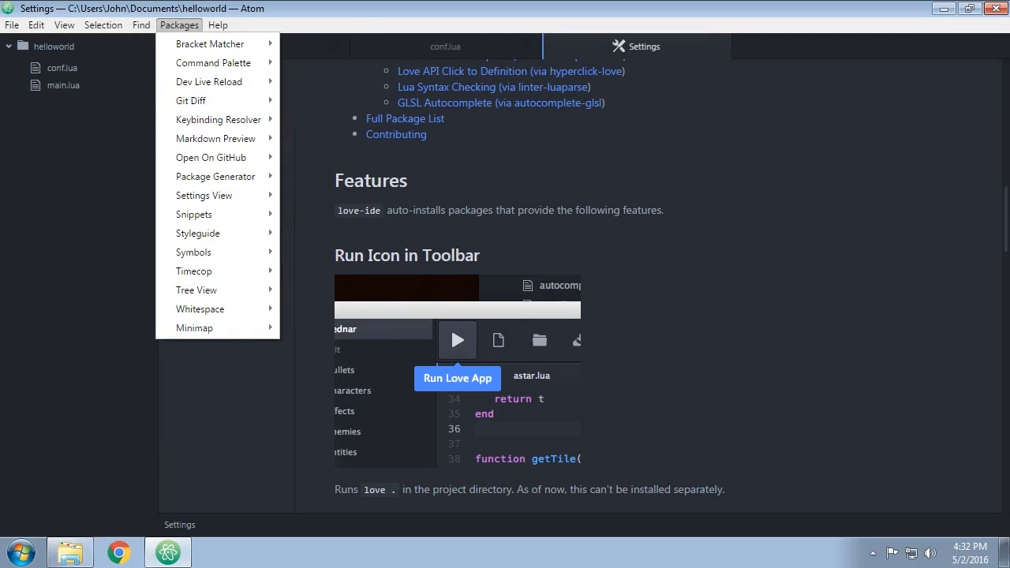
left_click(451, 311)
Examine the rest of love-ide's README: autocomplete, click to definition, Lua syntax checking, GLSL support and the full package list.
scroll(450, 311, "down", 3)
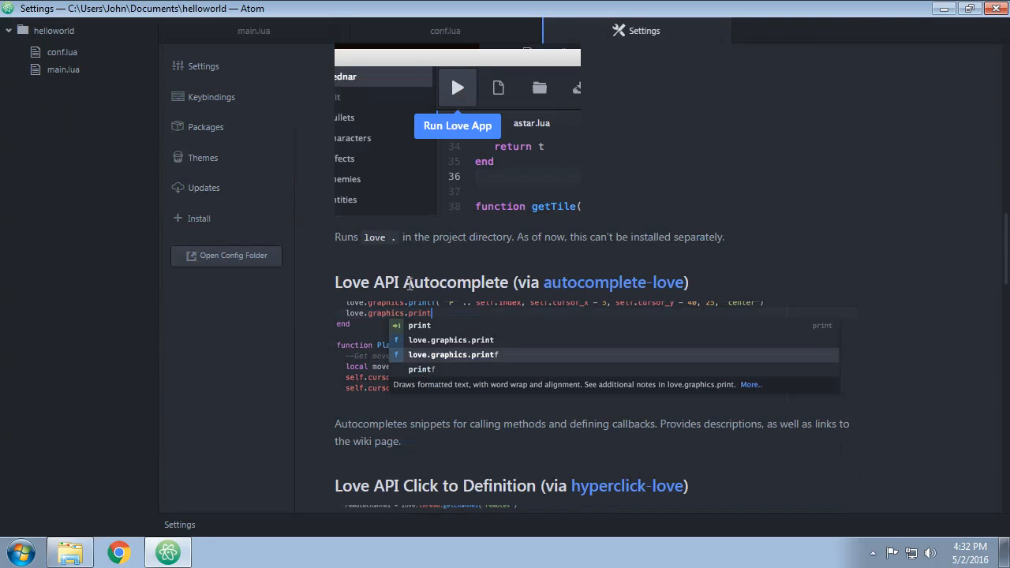
left_click_drag(371, 283, 477, 282)
left_click(486, 281)
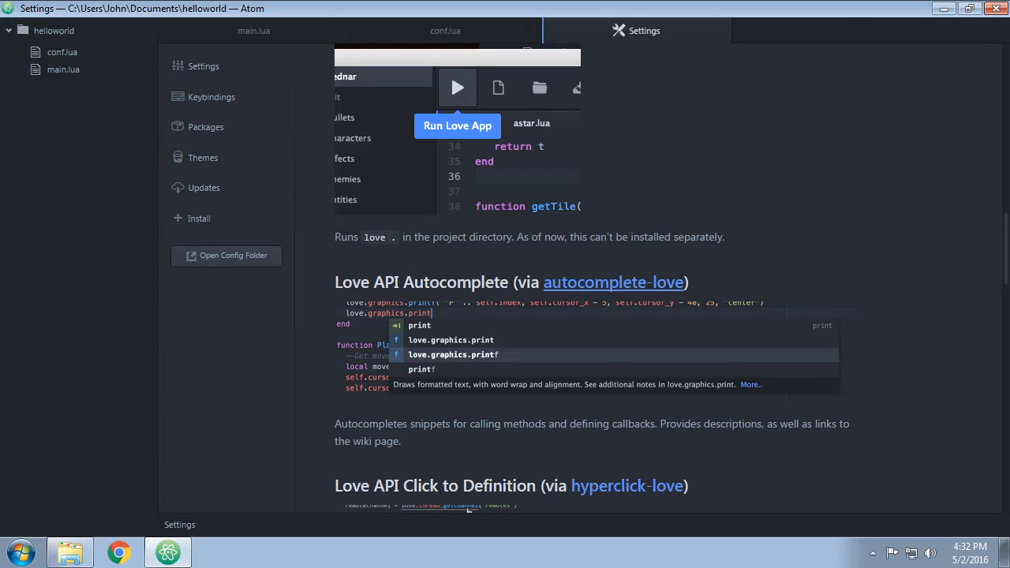
scroll(458, 461, "down", 1)
scroll(453, 250, "down", 3)
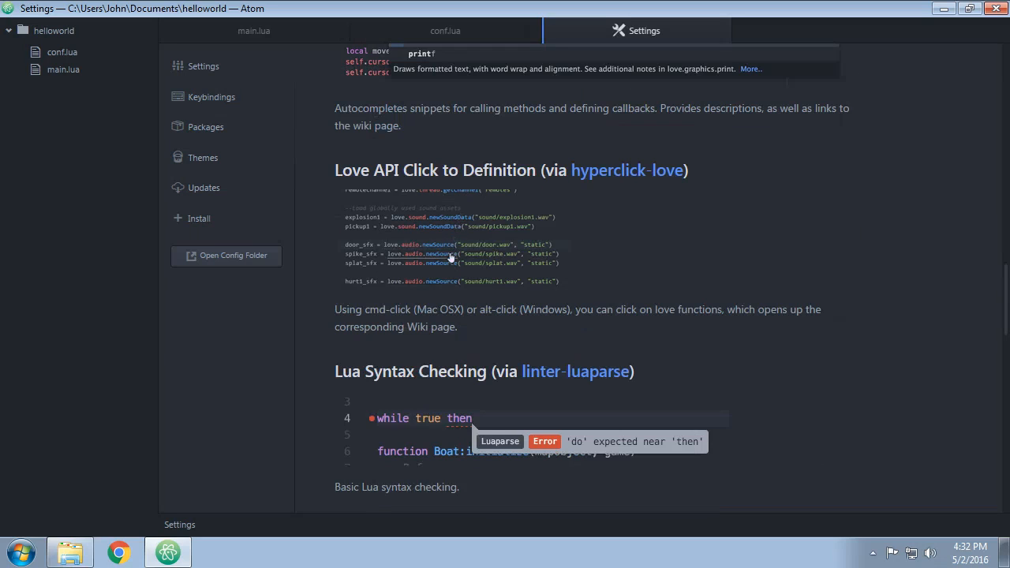
scroll(505, 316, "down", 3)
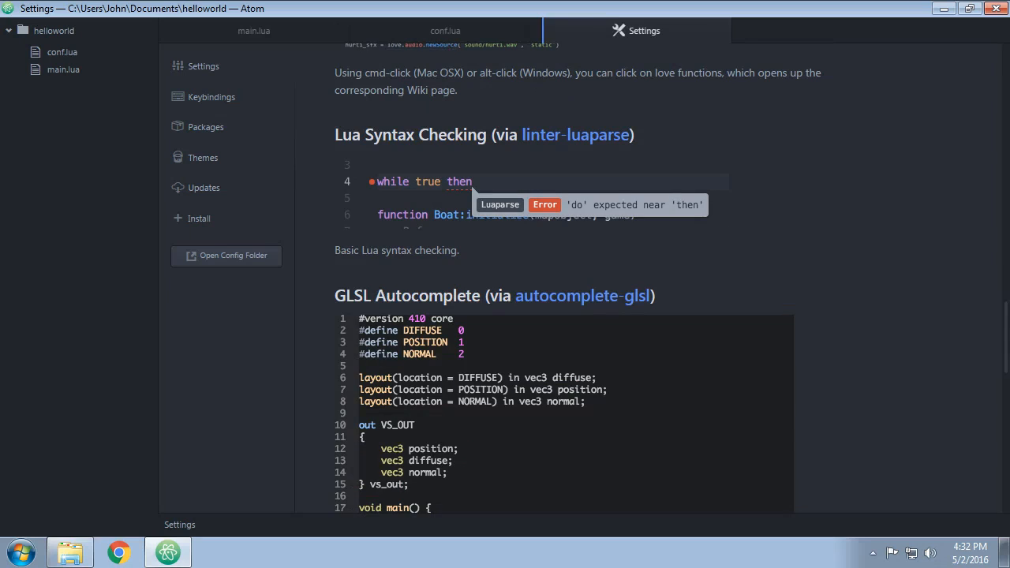
scroll(505, 316, "down", 2)
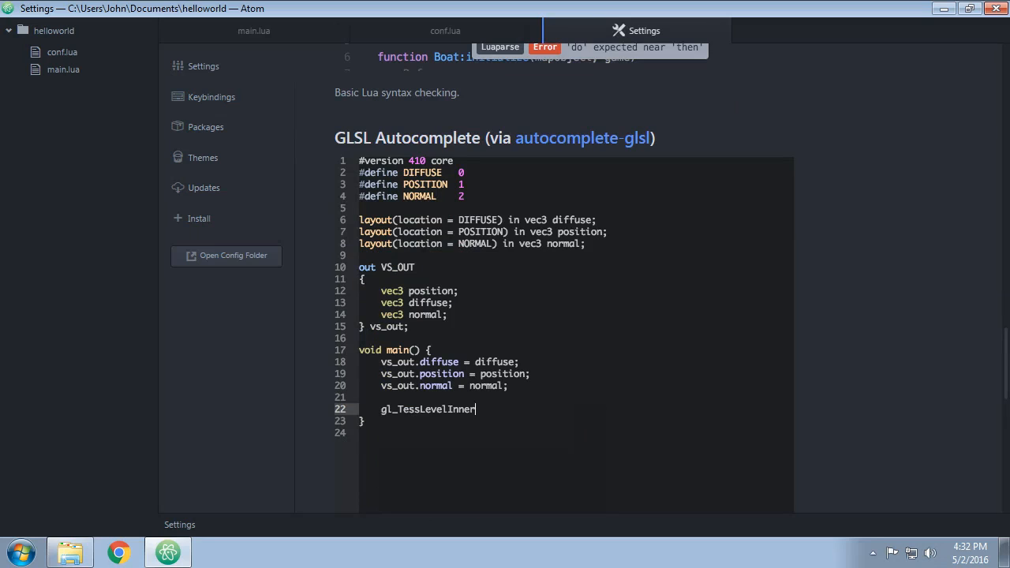
scroll(564, 284, "down", 3)
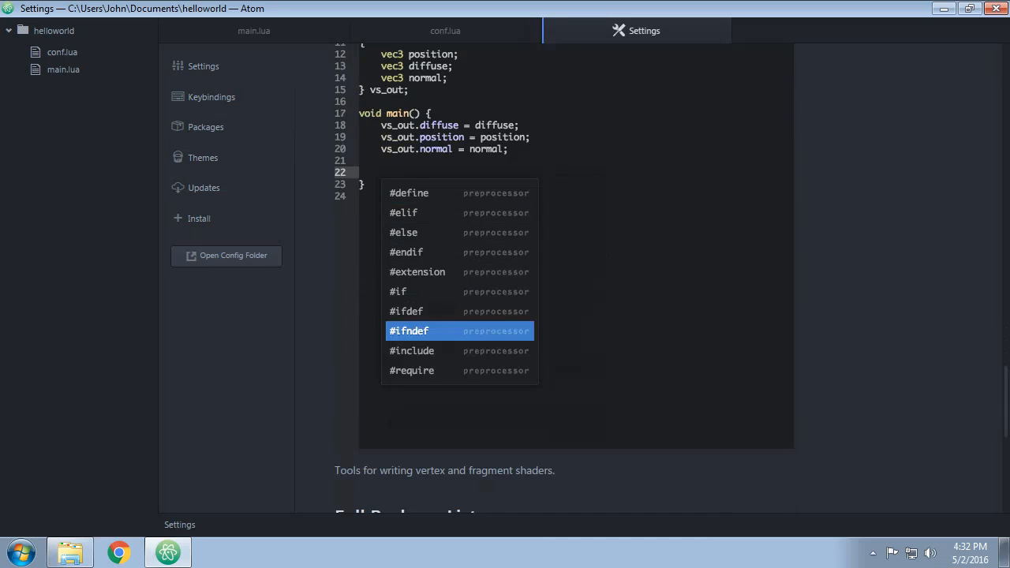
scroll(565, 284, "down", 3)
scroll(564, 284, "down", 2)
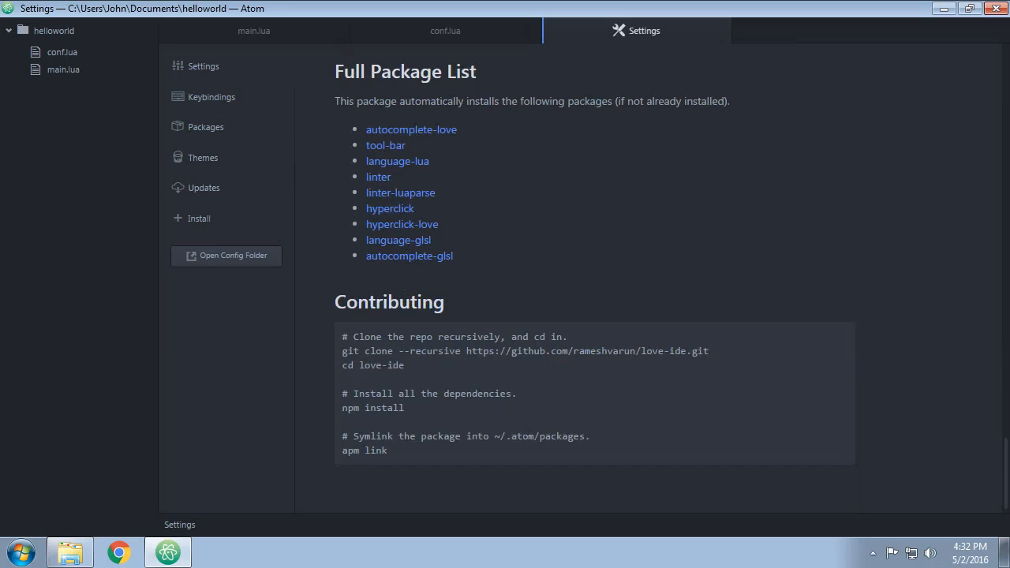
scroll(498, 336, "up", 10)
scroll(498, 336, "up", 10)
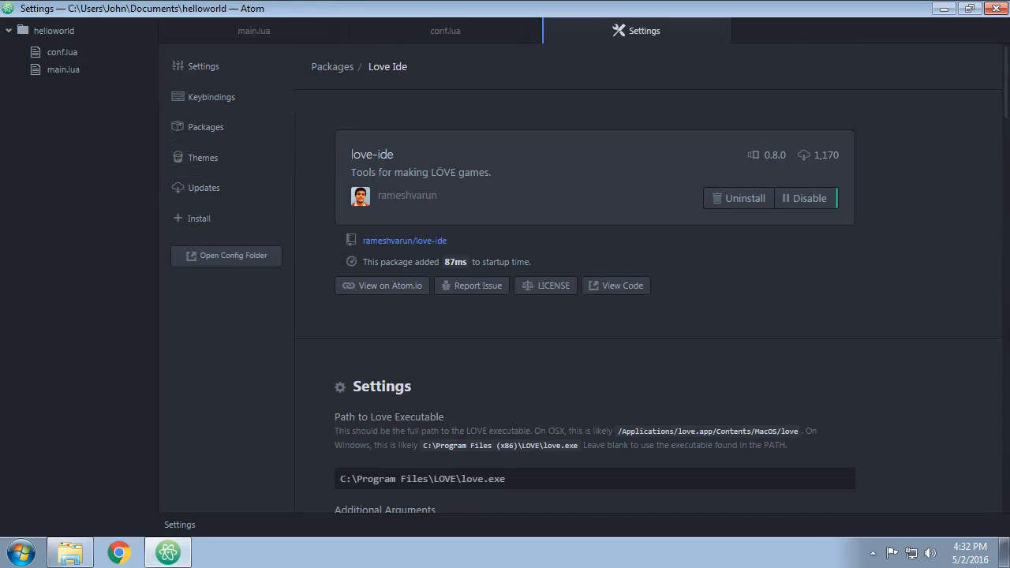
Restore the permanently visible menu bar.
key("alt+v")
key("Down")
key("Down")
key("Up")
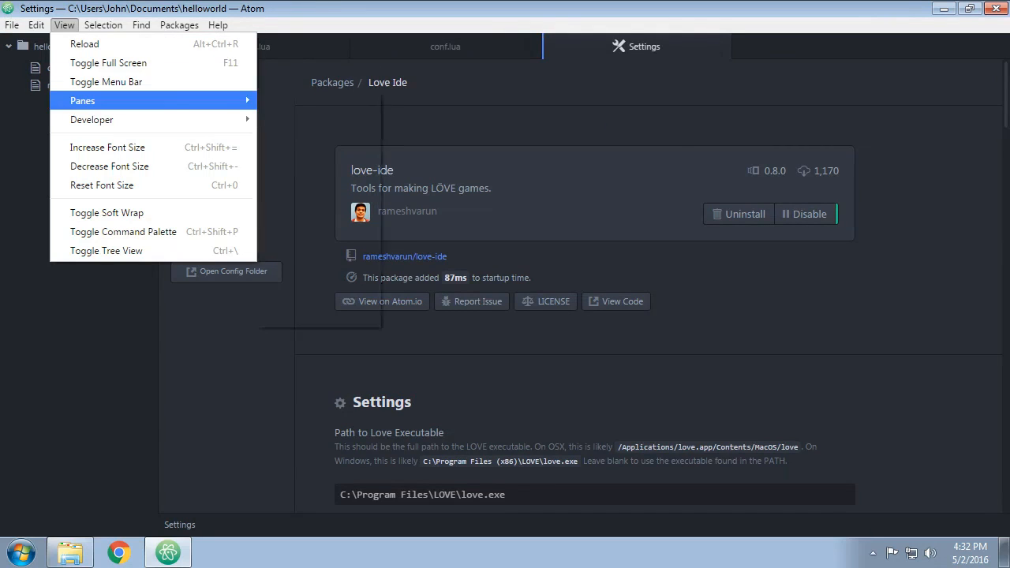
key("Right")
key("Left")
key("Up")
key("Return")
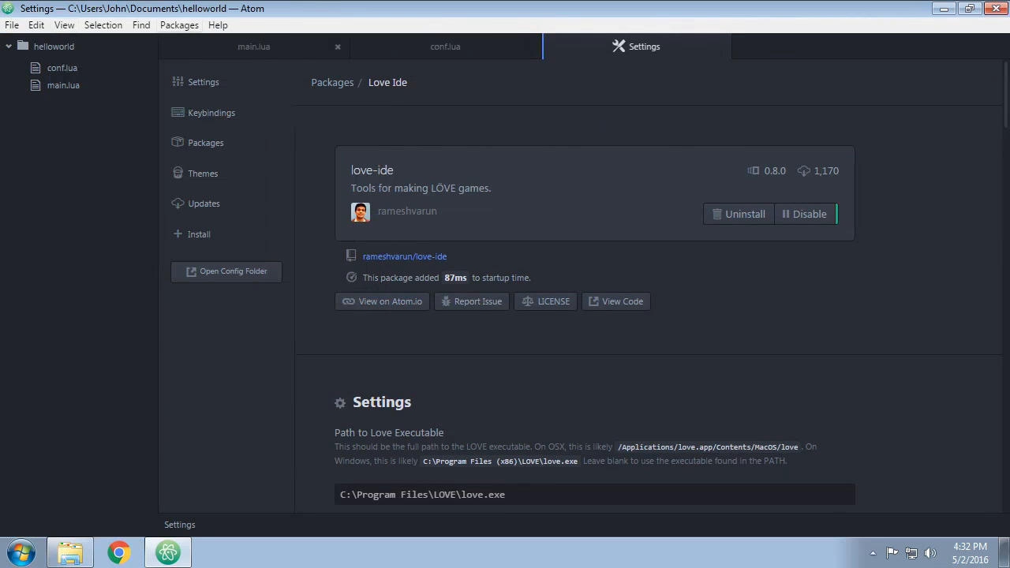
left_click(179, 25)
mouse_move(205, 196)
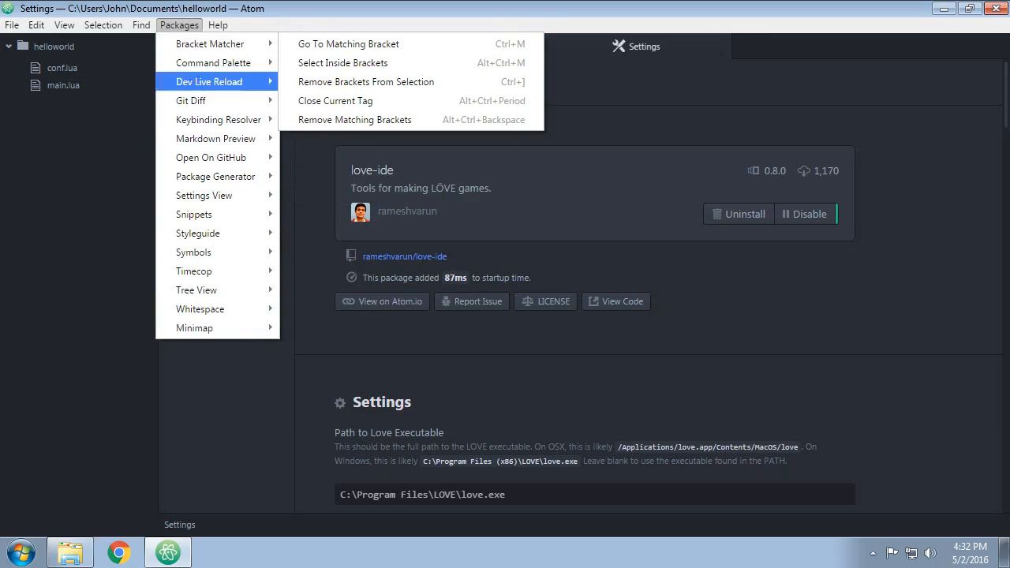
mouse_move(142, 25)
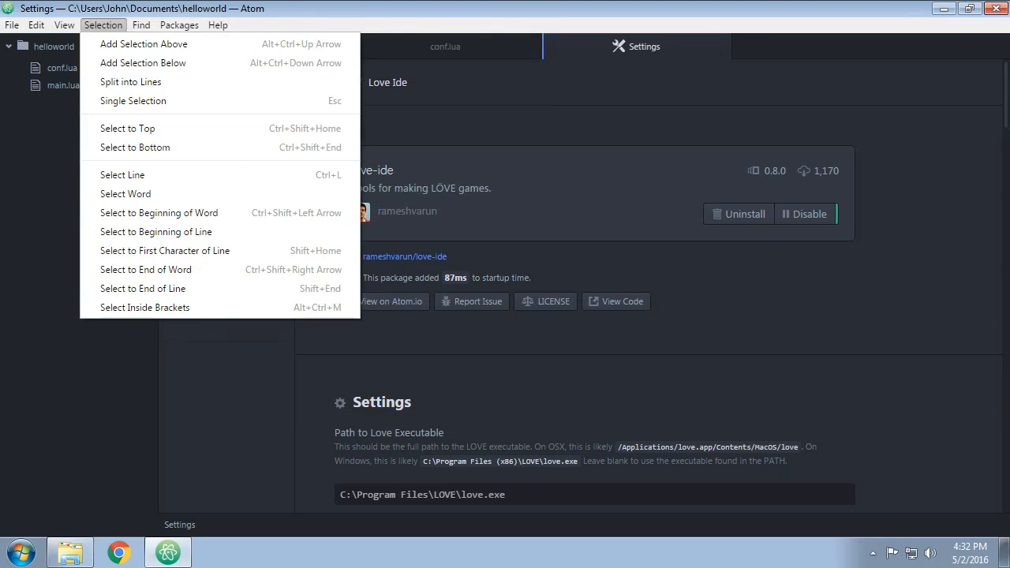
mouse_move(64, 25)
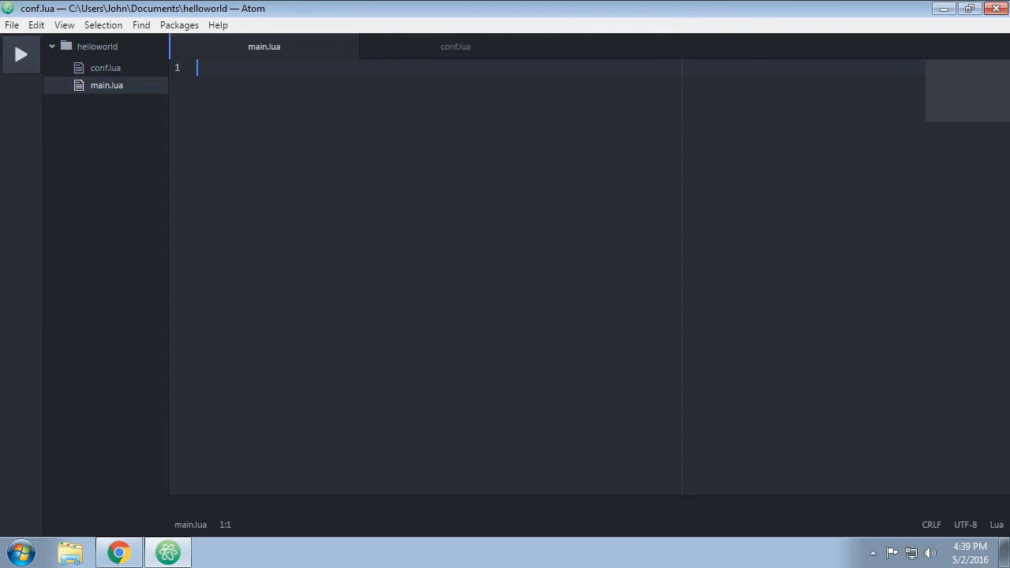
Set the tool bar's position to Top and return it to Left.
right_click(14, 111)
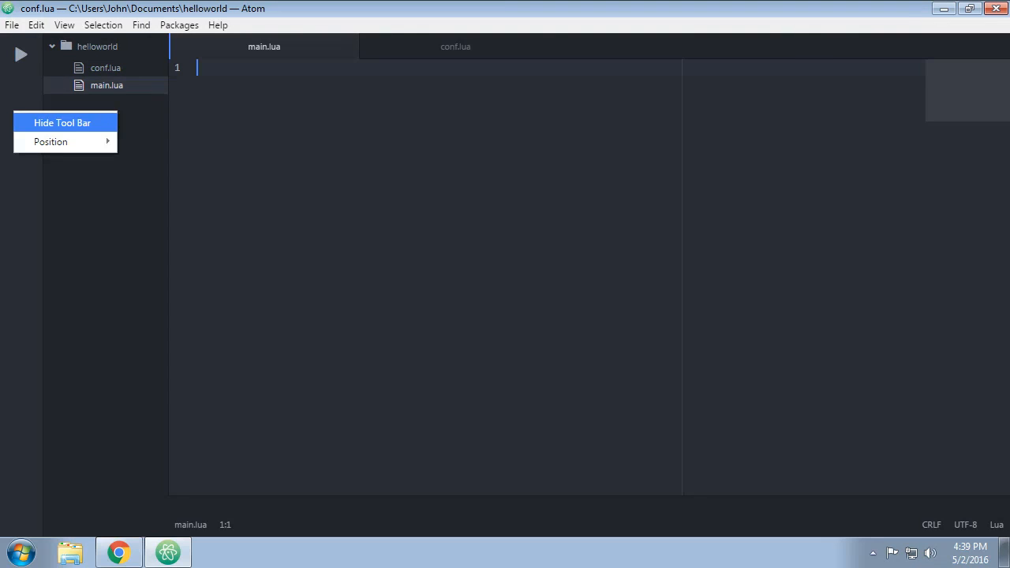
mouse_move(51, 142)
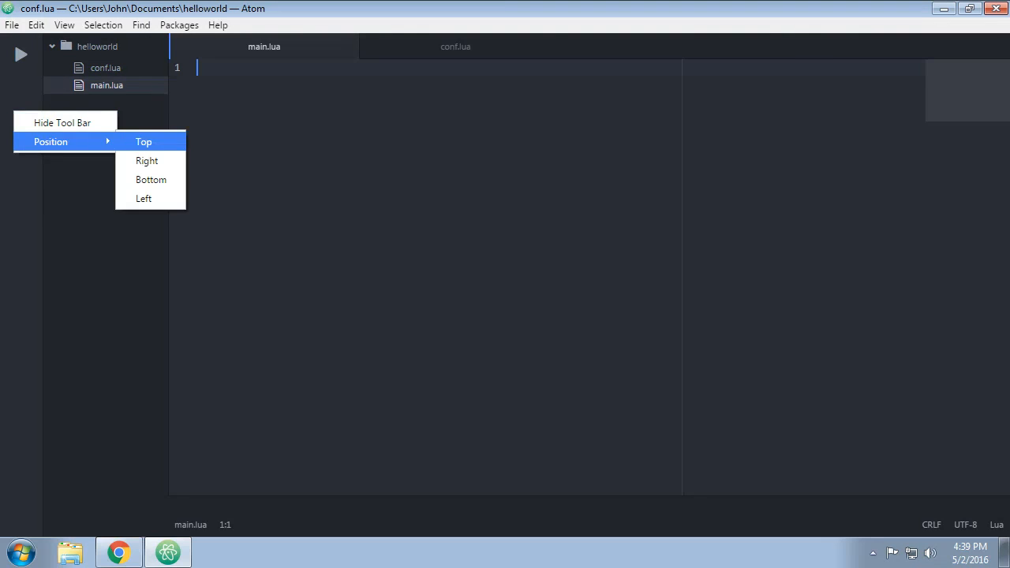
left_click(143, 141)
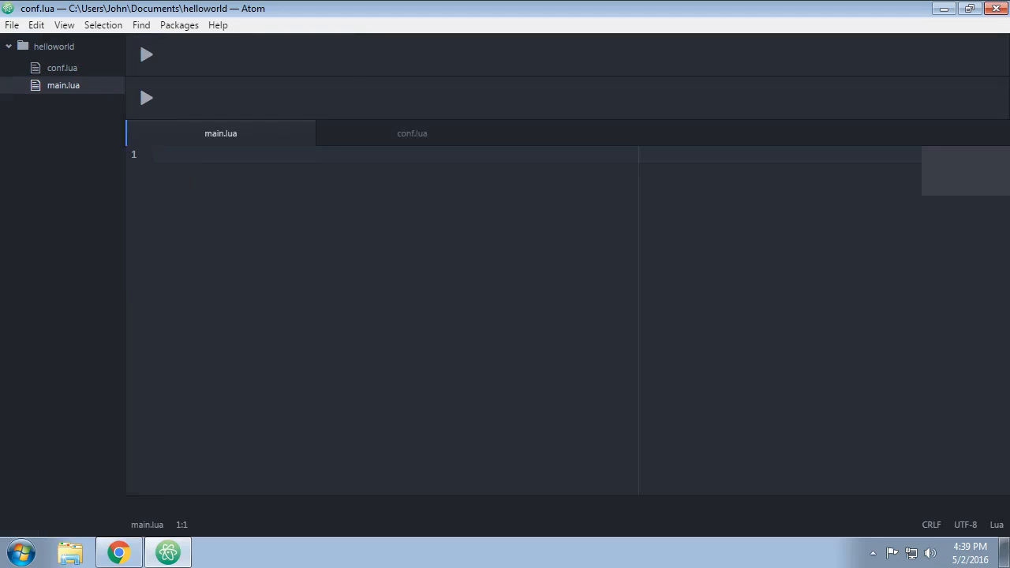
right_click(247, 55)
mouse_move(315, 84)
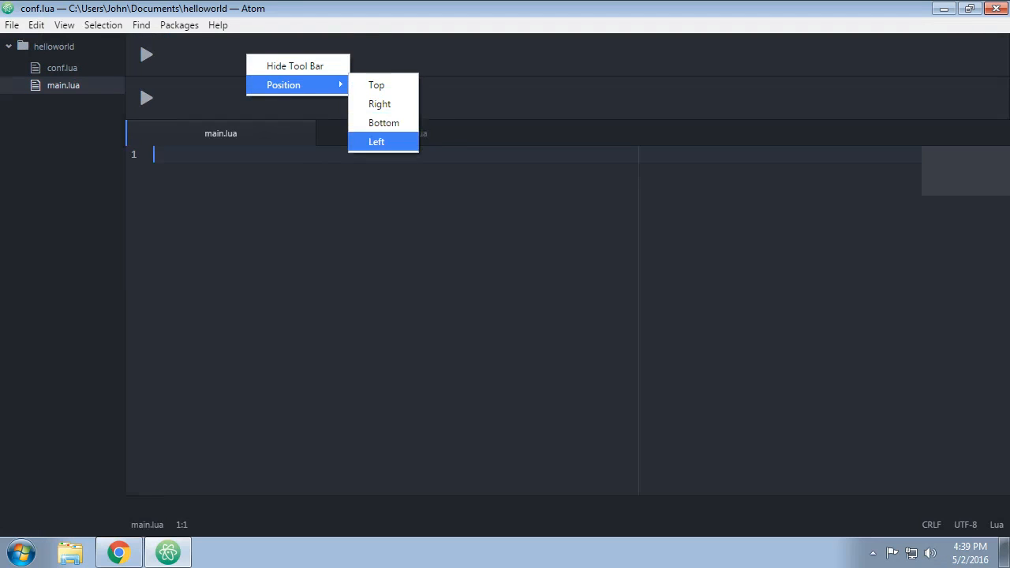
left_click(376, 141)
Hide the tool bar and show it again with the Tool Bar package's toggle command.
right_click(52, 116)
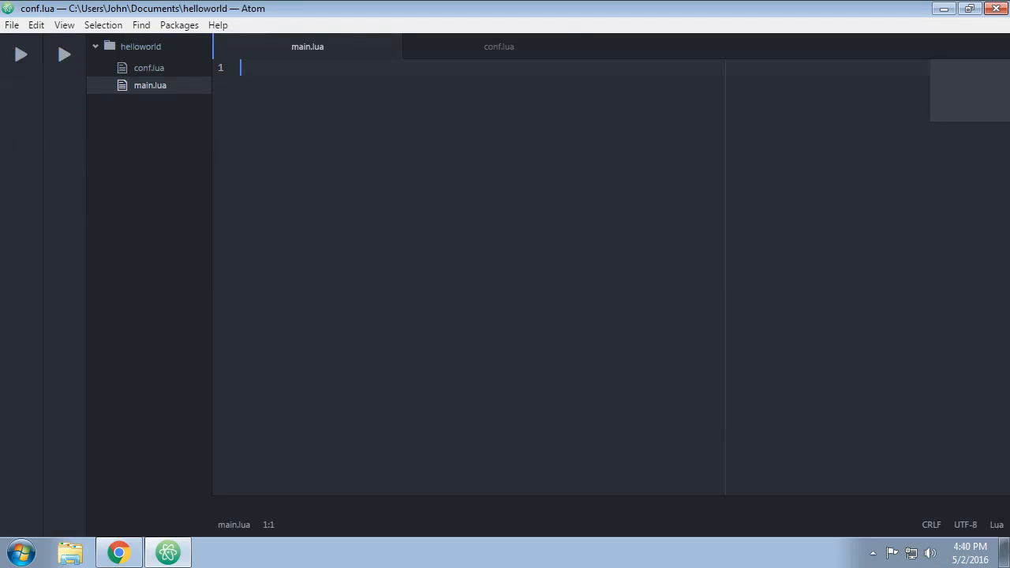
right_click(17, 168)
left_click(55, 179)
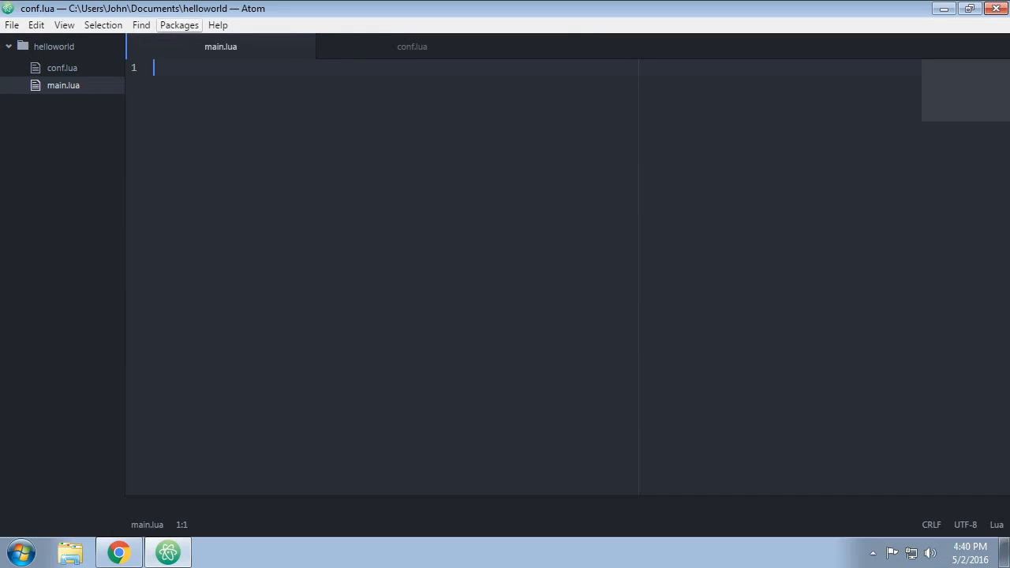
left_click(179, 25)
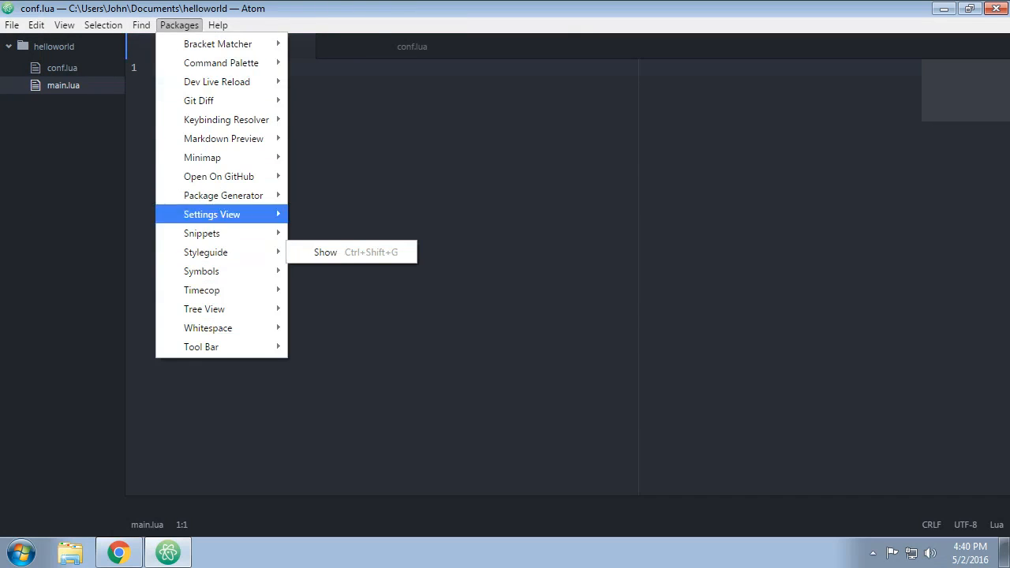
mouse_move(221, 348)
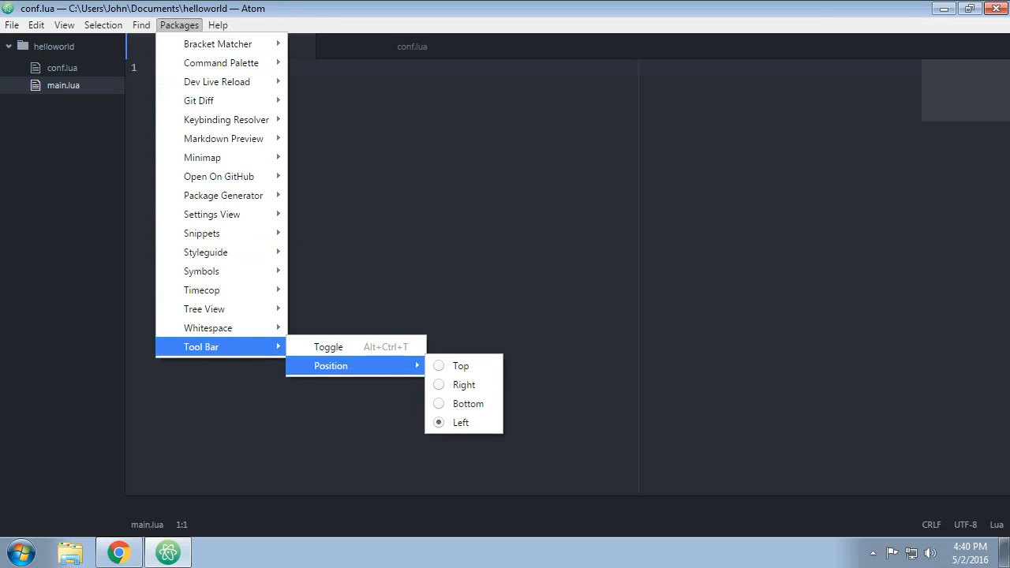
left_click(371, 347)
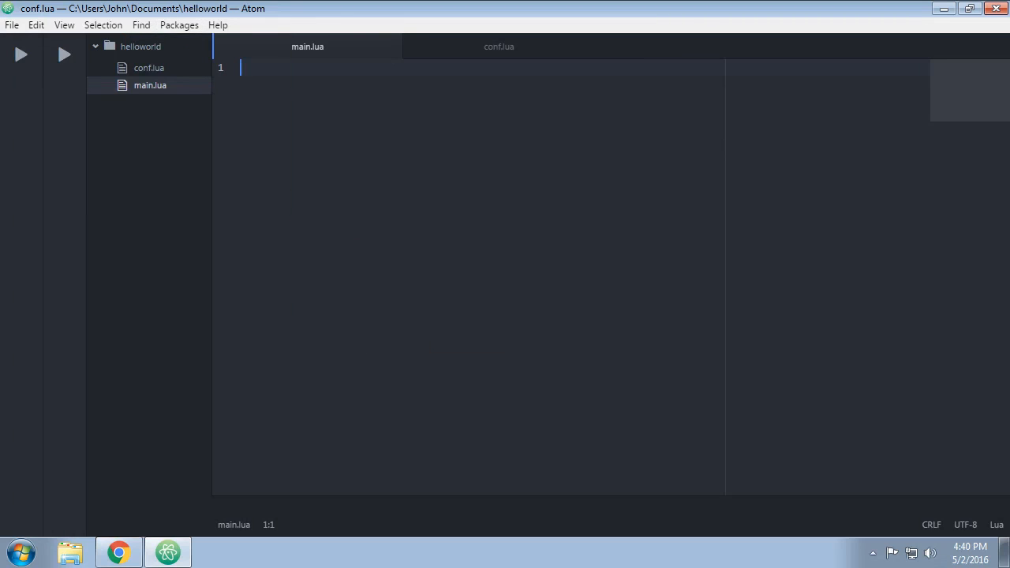
right_click(46, 153)
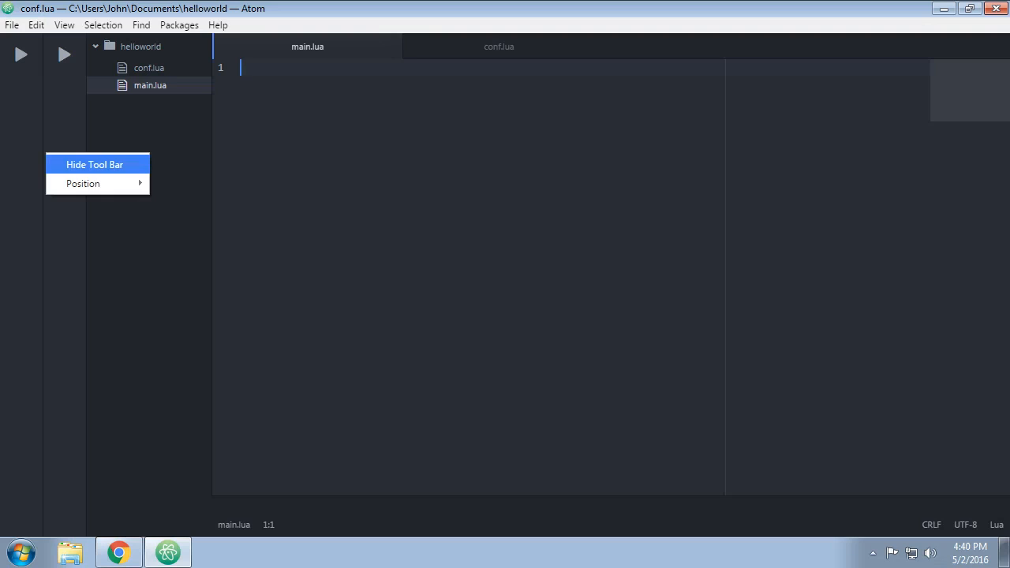
left_click(103, 25)
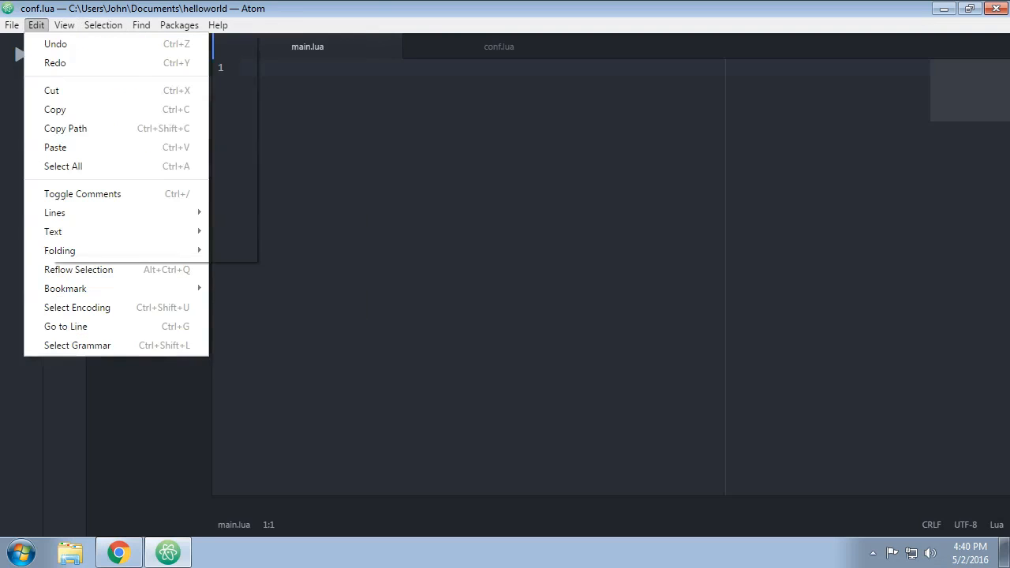
mouse_move(180, 25)
mouse_move(103, 25)
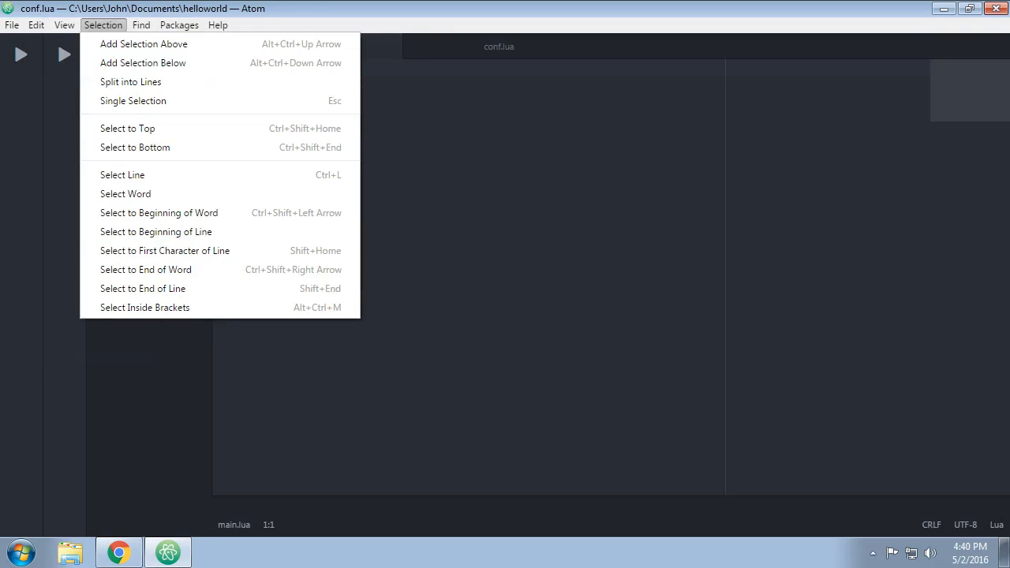
mouse_move(64, 25)
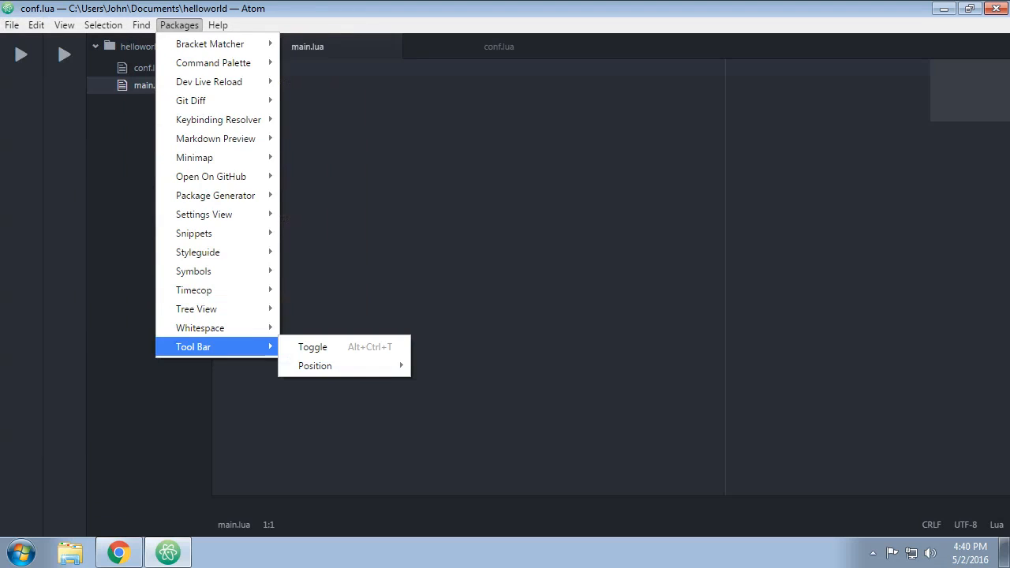
key("Escape")
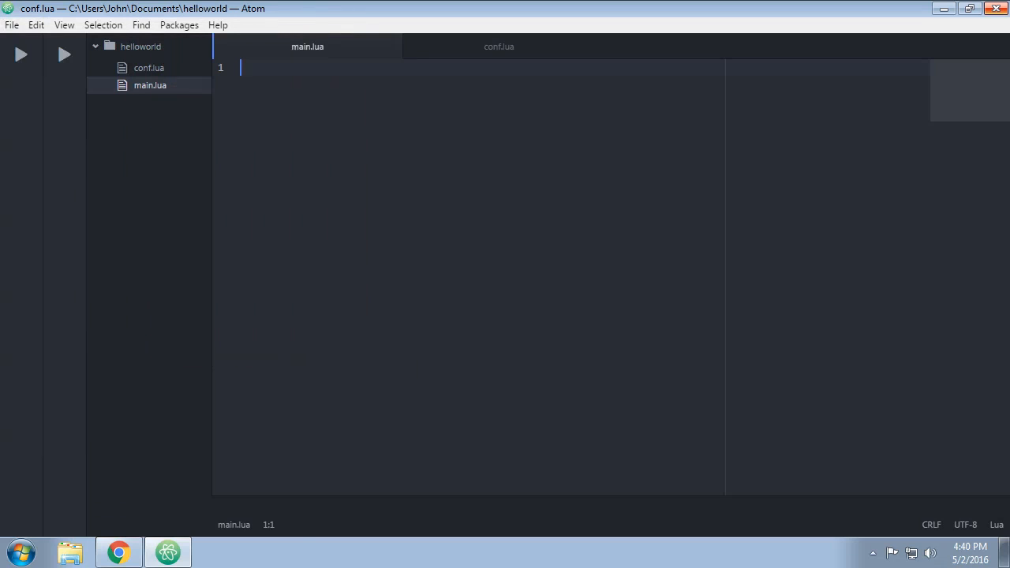
Restart Atom by closing its window and launching it again.
left_click(996, 9)
left_click(21, 553)
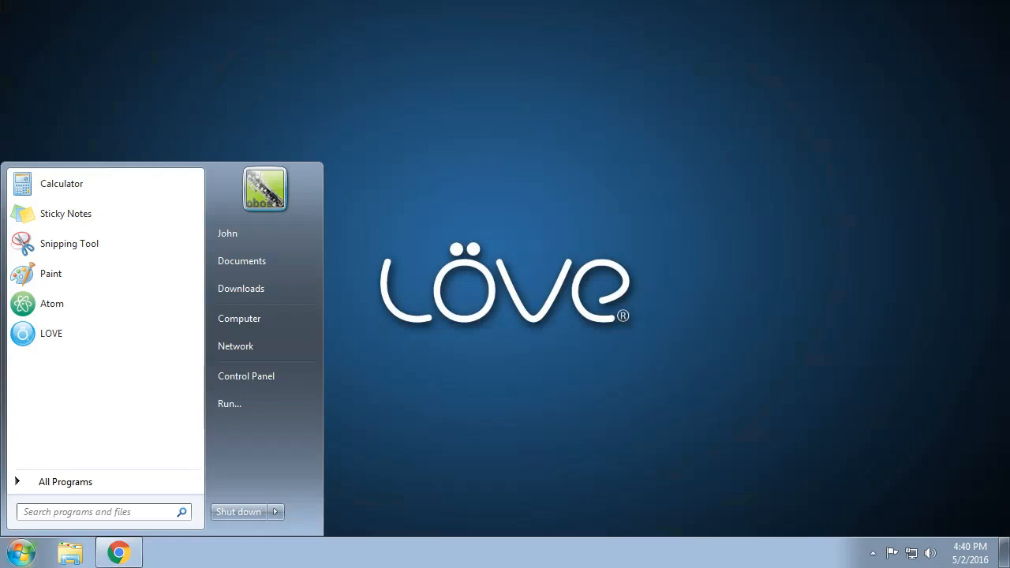
left_click(50, 304)
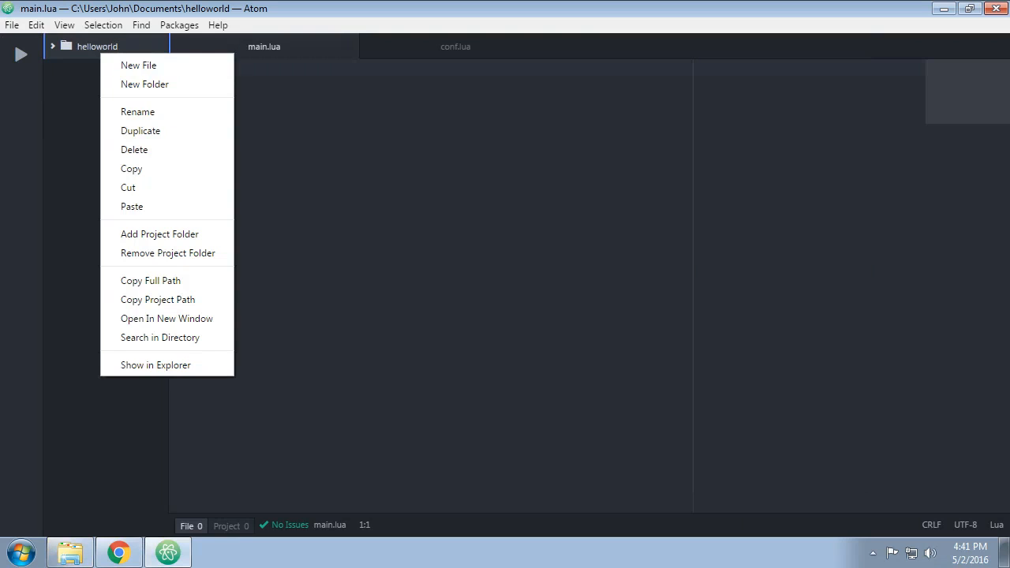
Show the helloworld project folder in Explorer and open a command window inside that folder.
left_click(156, 365)
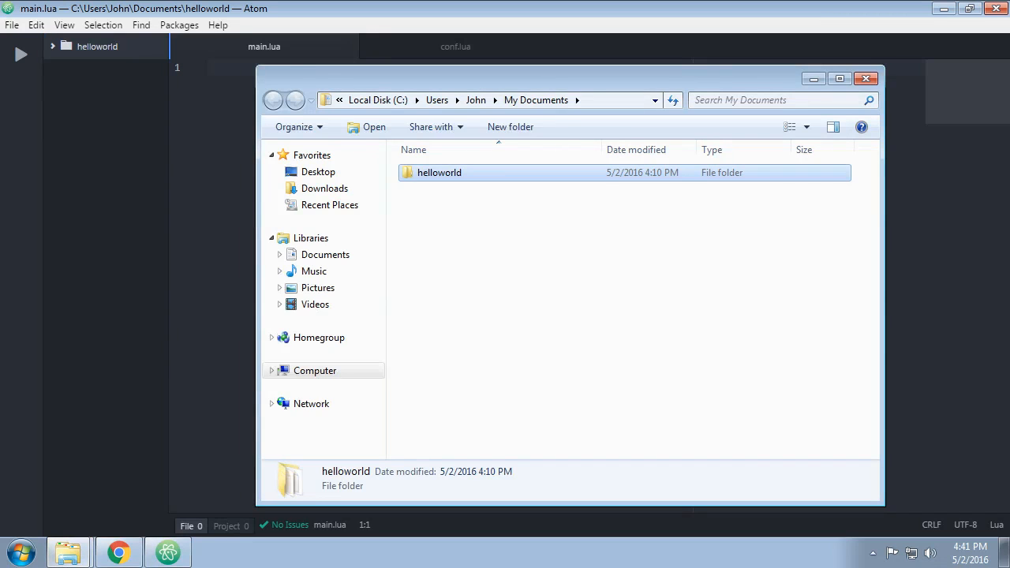
double_click(439, 173)
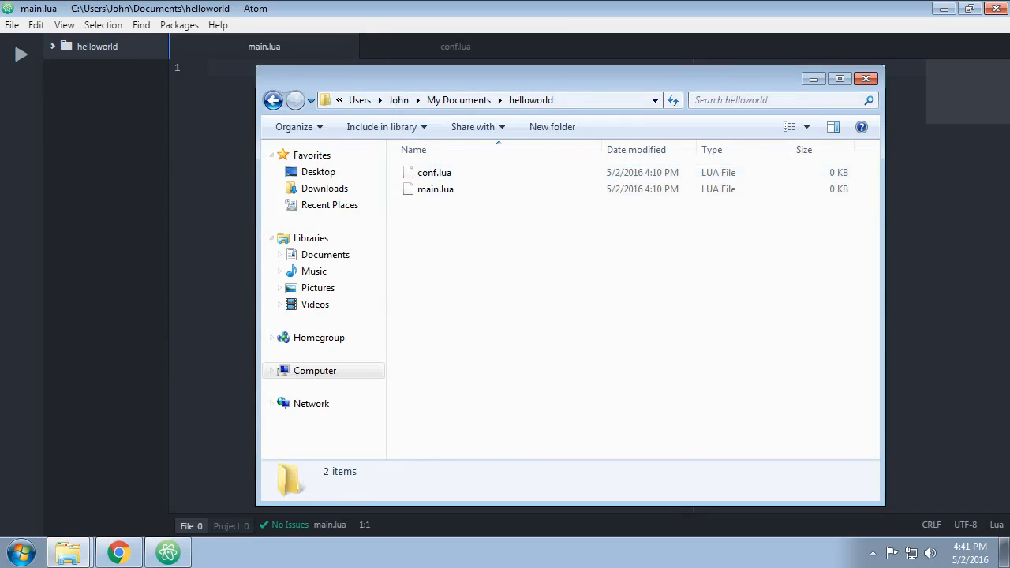
right_click(447, 270)
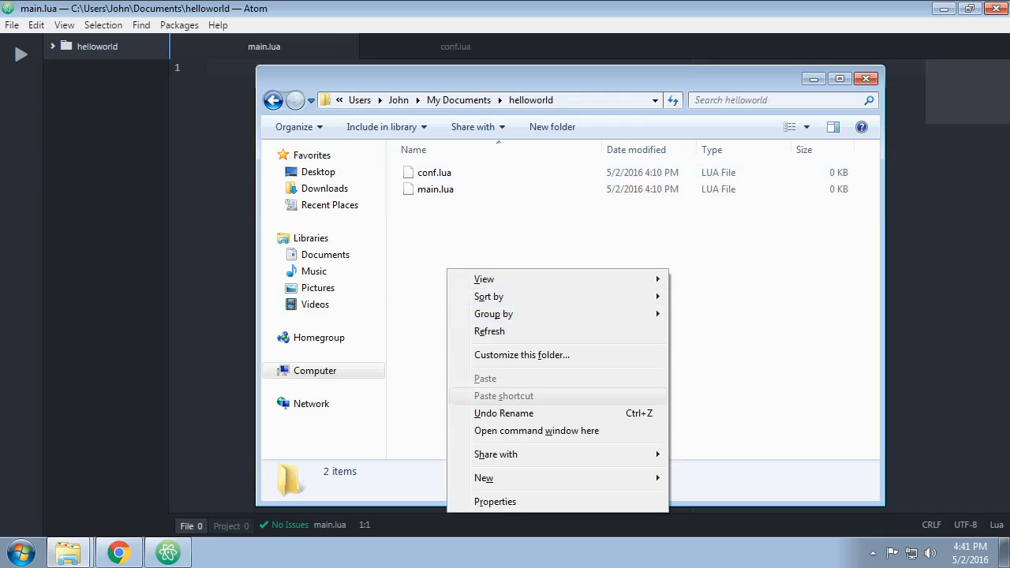
left_click(536, 431)
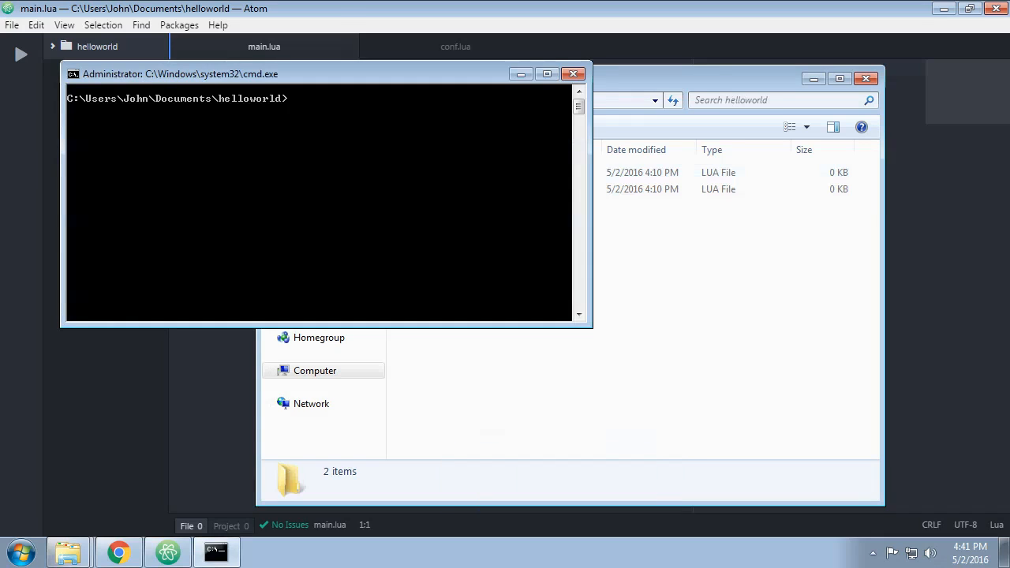
Try to run the project from the command line with "love .", and close the command and Explorer windows.
type("love")
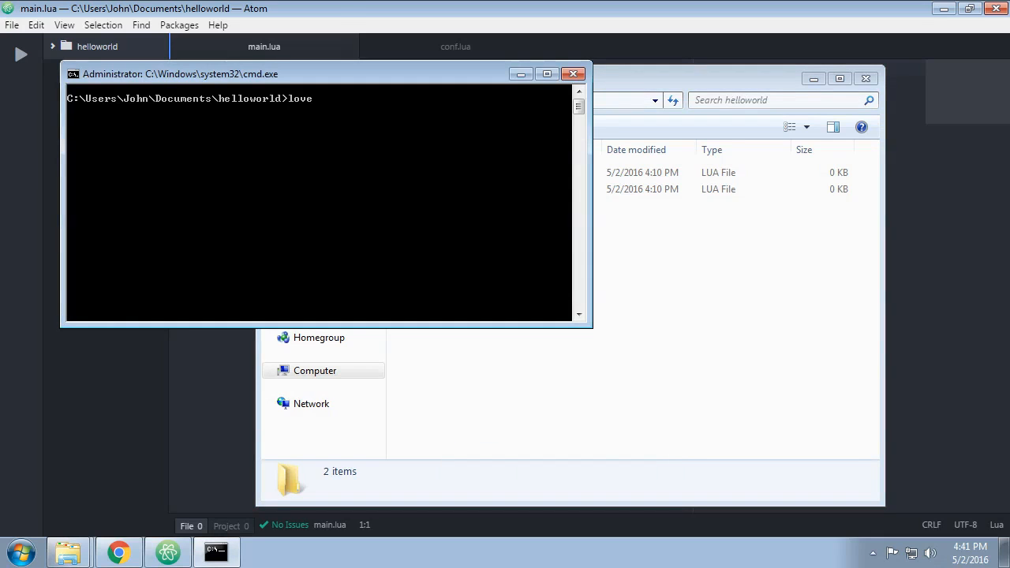
type(" .")
key("Return")
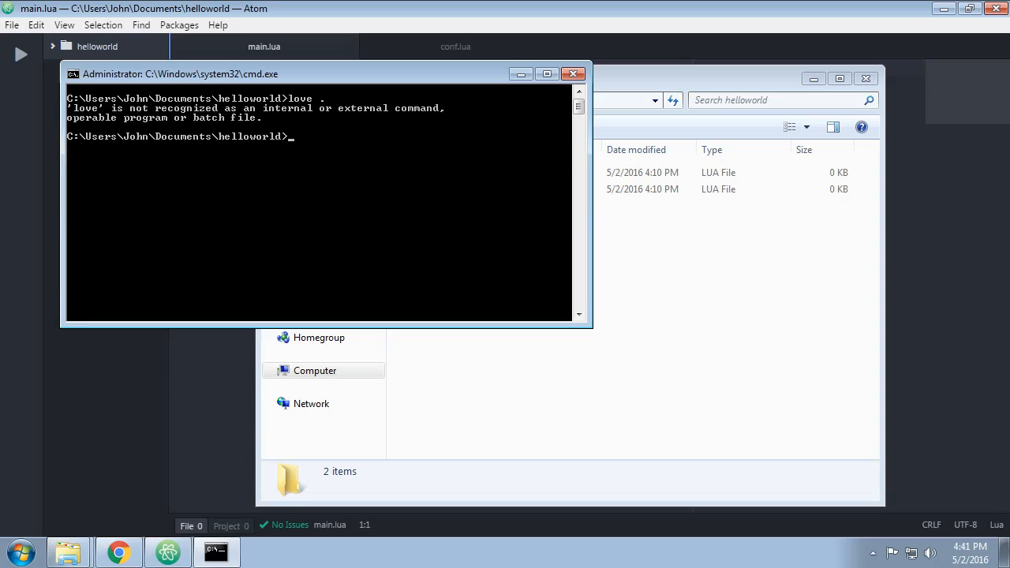
left_click(574, 73)
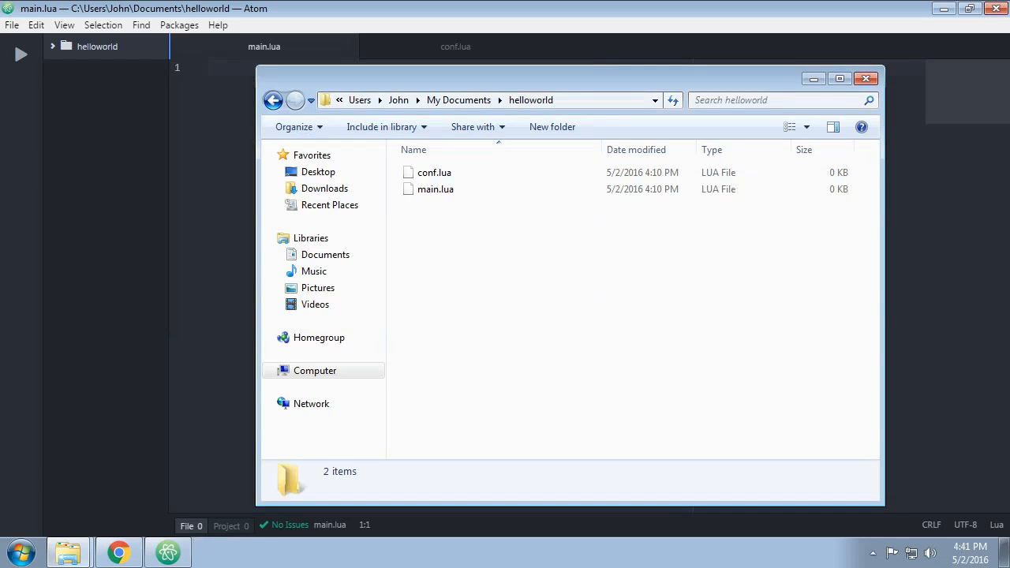
left_click(865, 79)
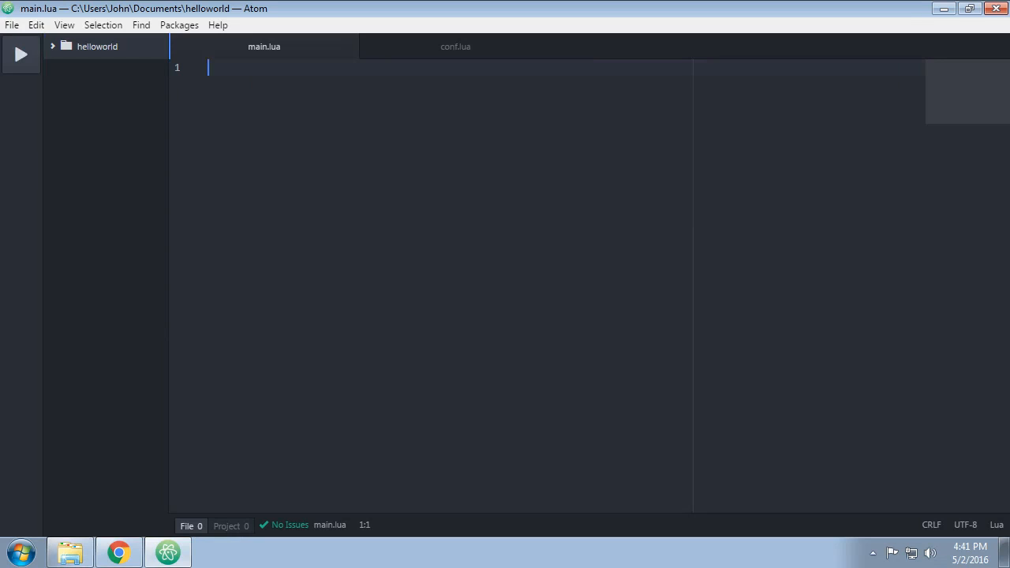
Run the helloworld project in LÖVE from the Atom editor and close the game window.
left_click(22, 54)
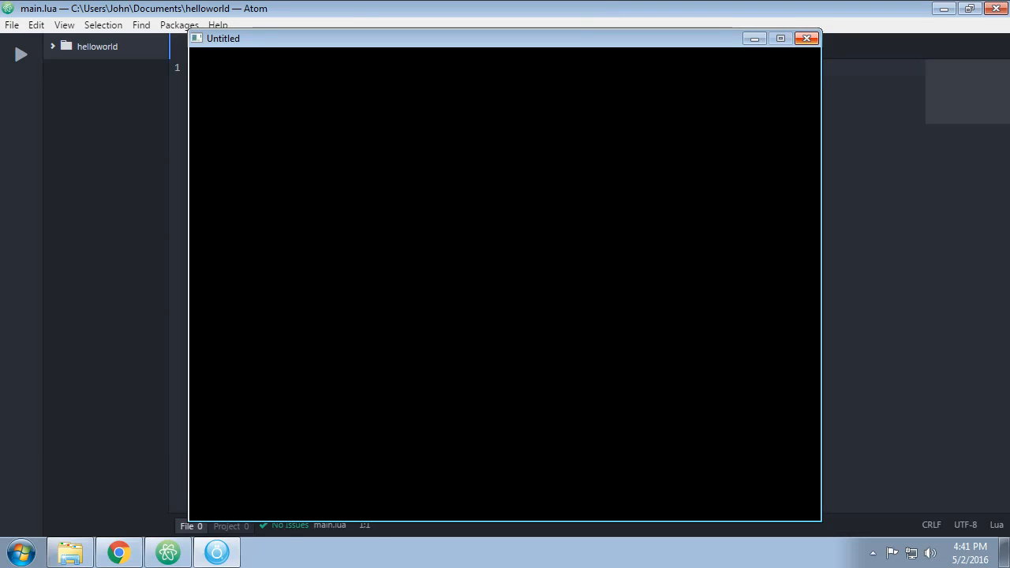
left_click(807, 39)
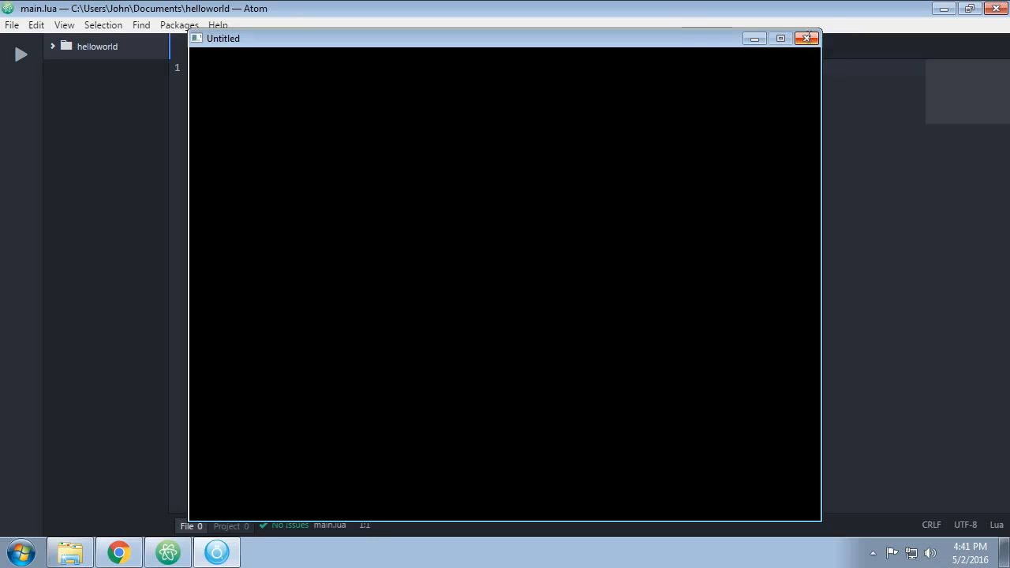